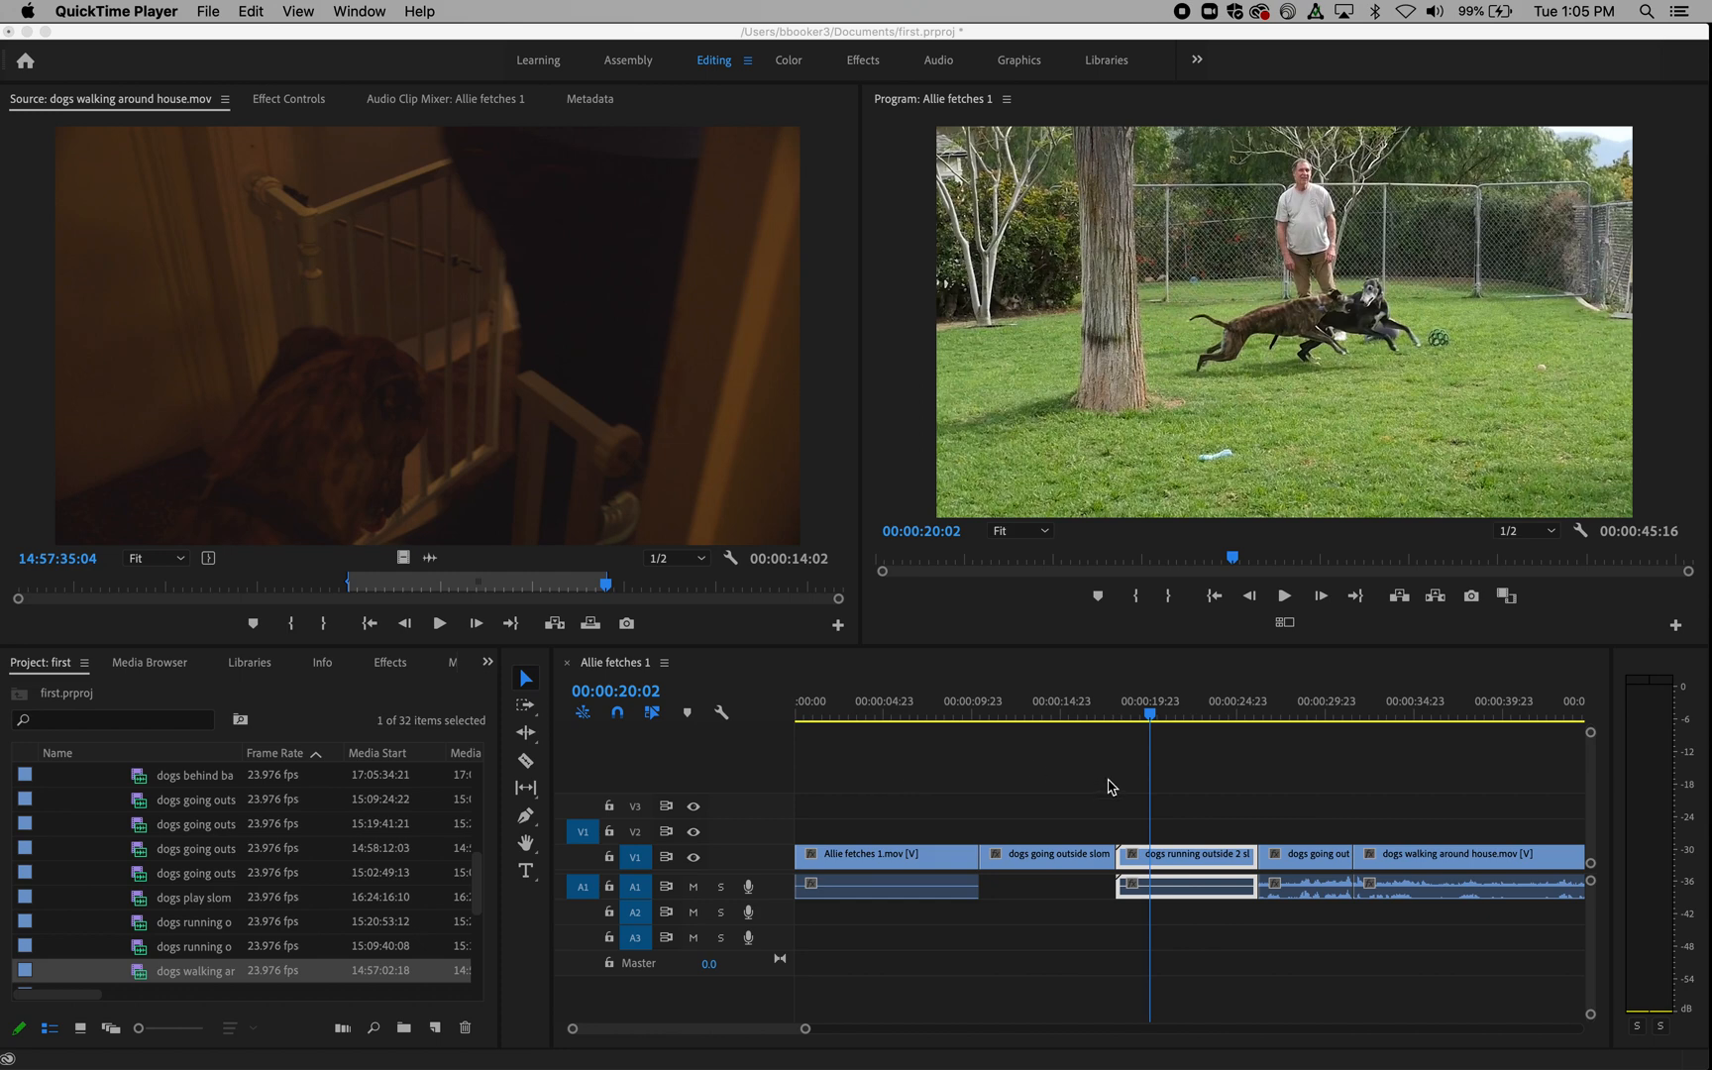
- Look over the whole Allie fetches 1 sequence from first to last clip at several zoom levels, finishing with all clips in view
scroll(1109, 786, "right", 5)
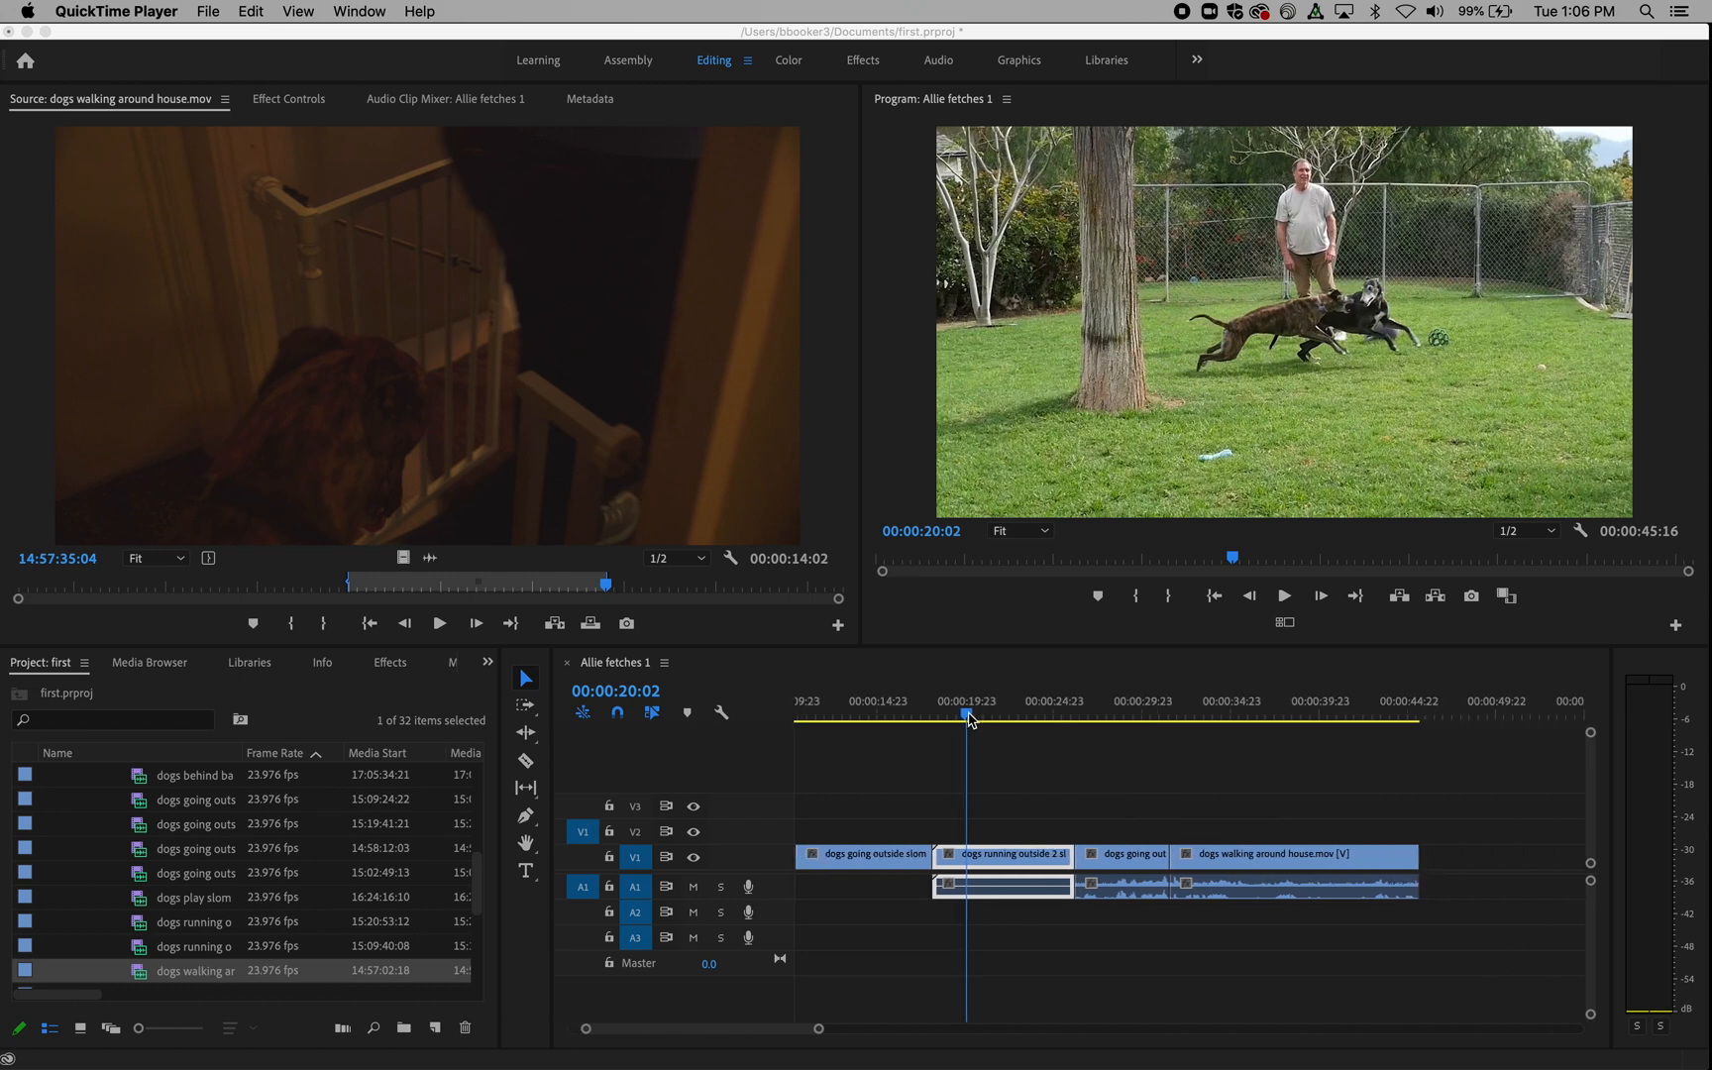
scroll(1042, 787, "right", 4)
scroll(1043, 787, "left", 5)
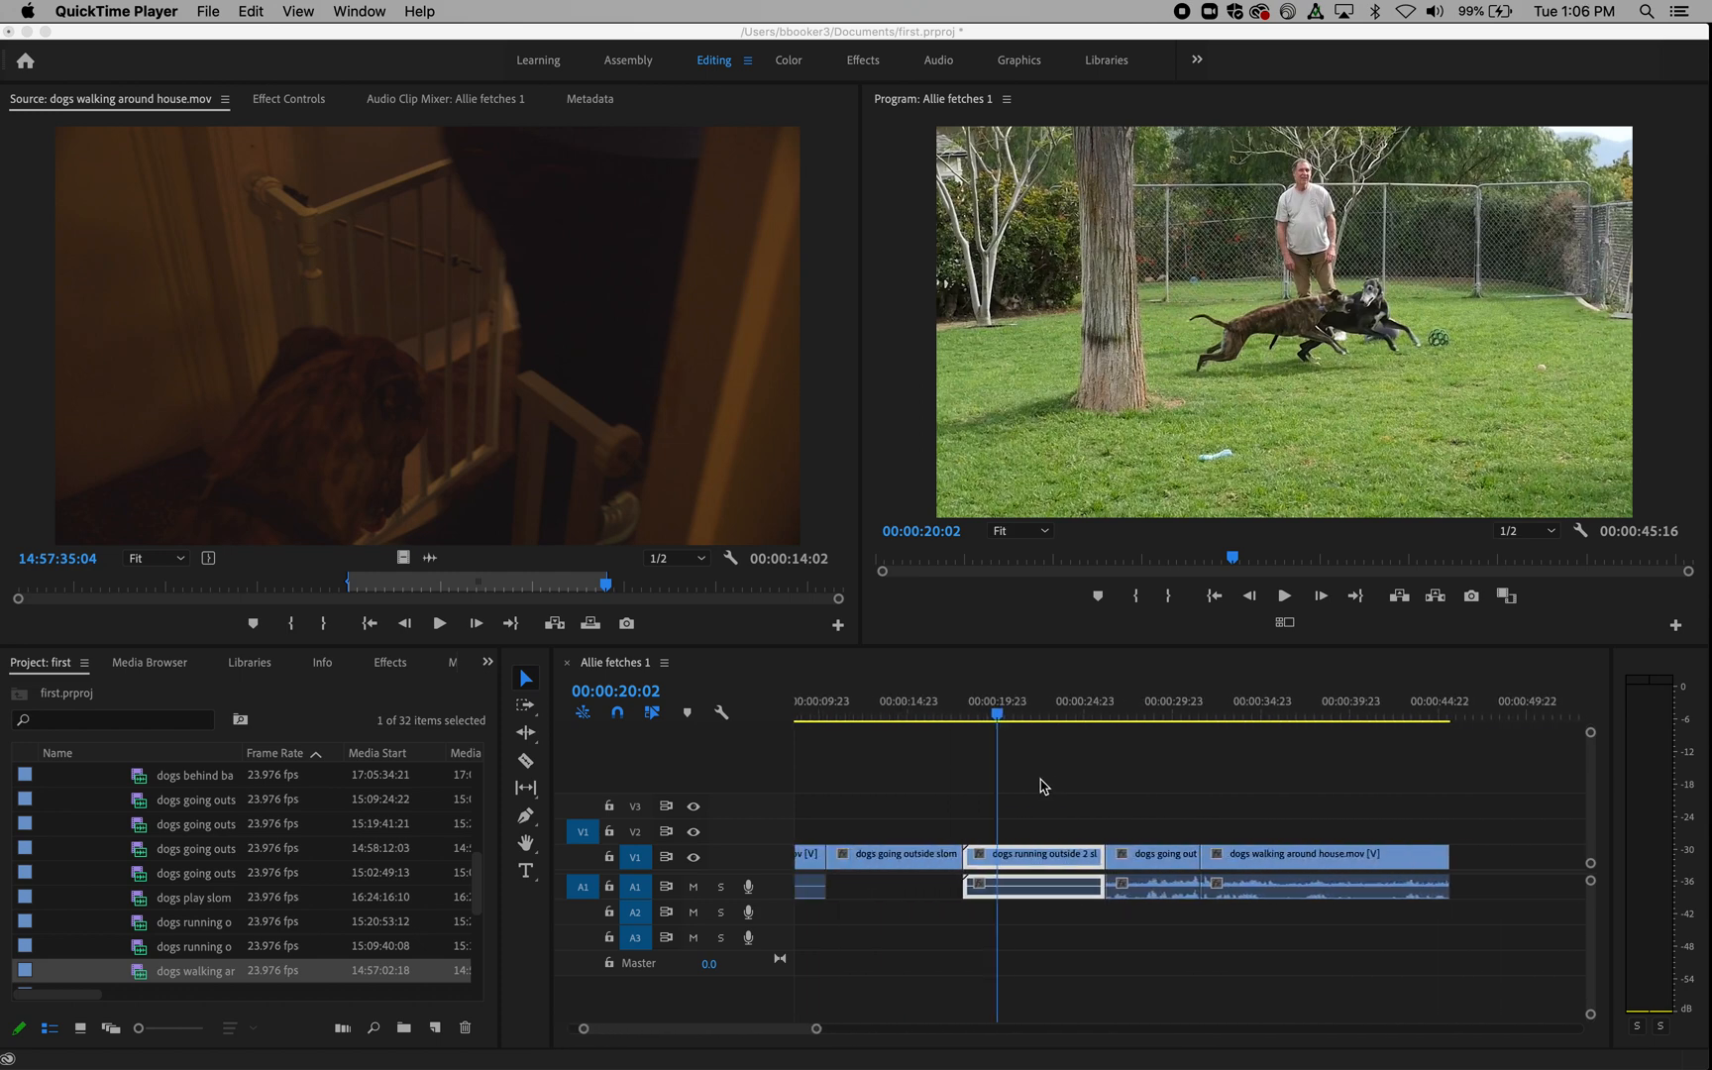
scroll(1042, 786, "left", 4)
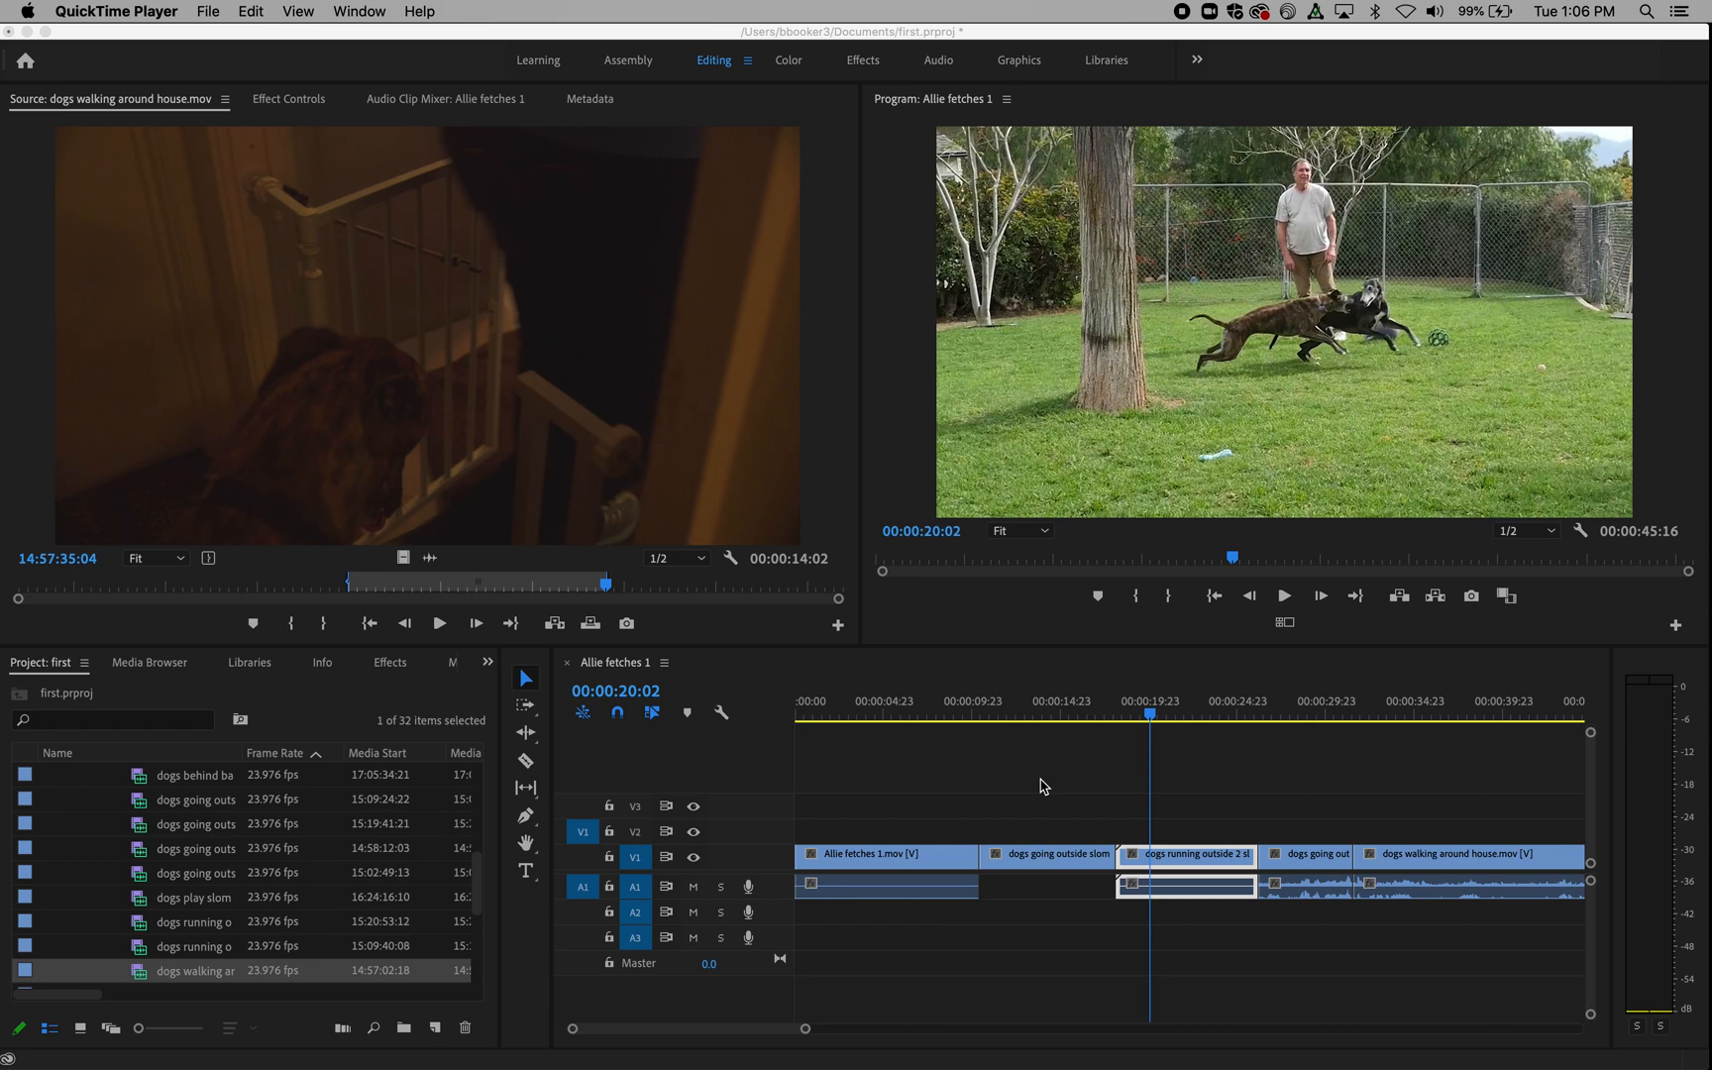
left_click(1001, 822)
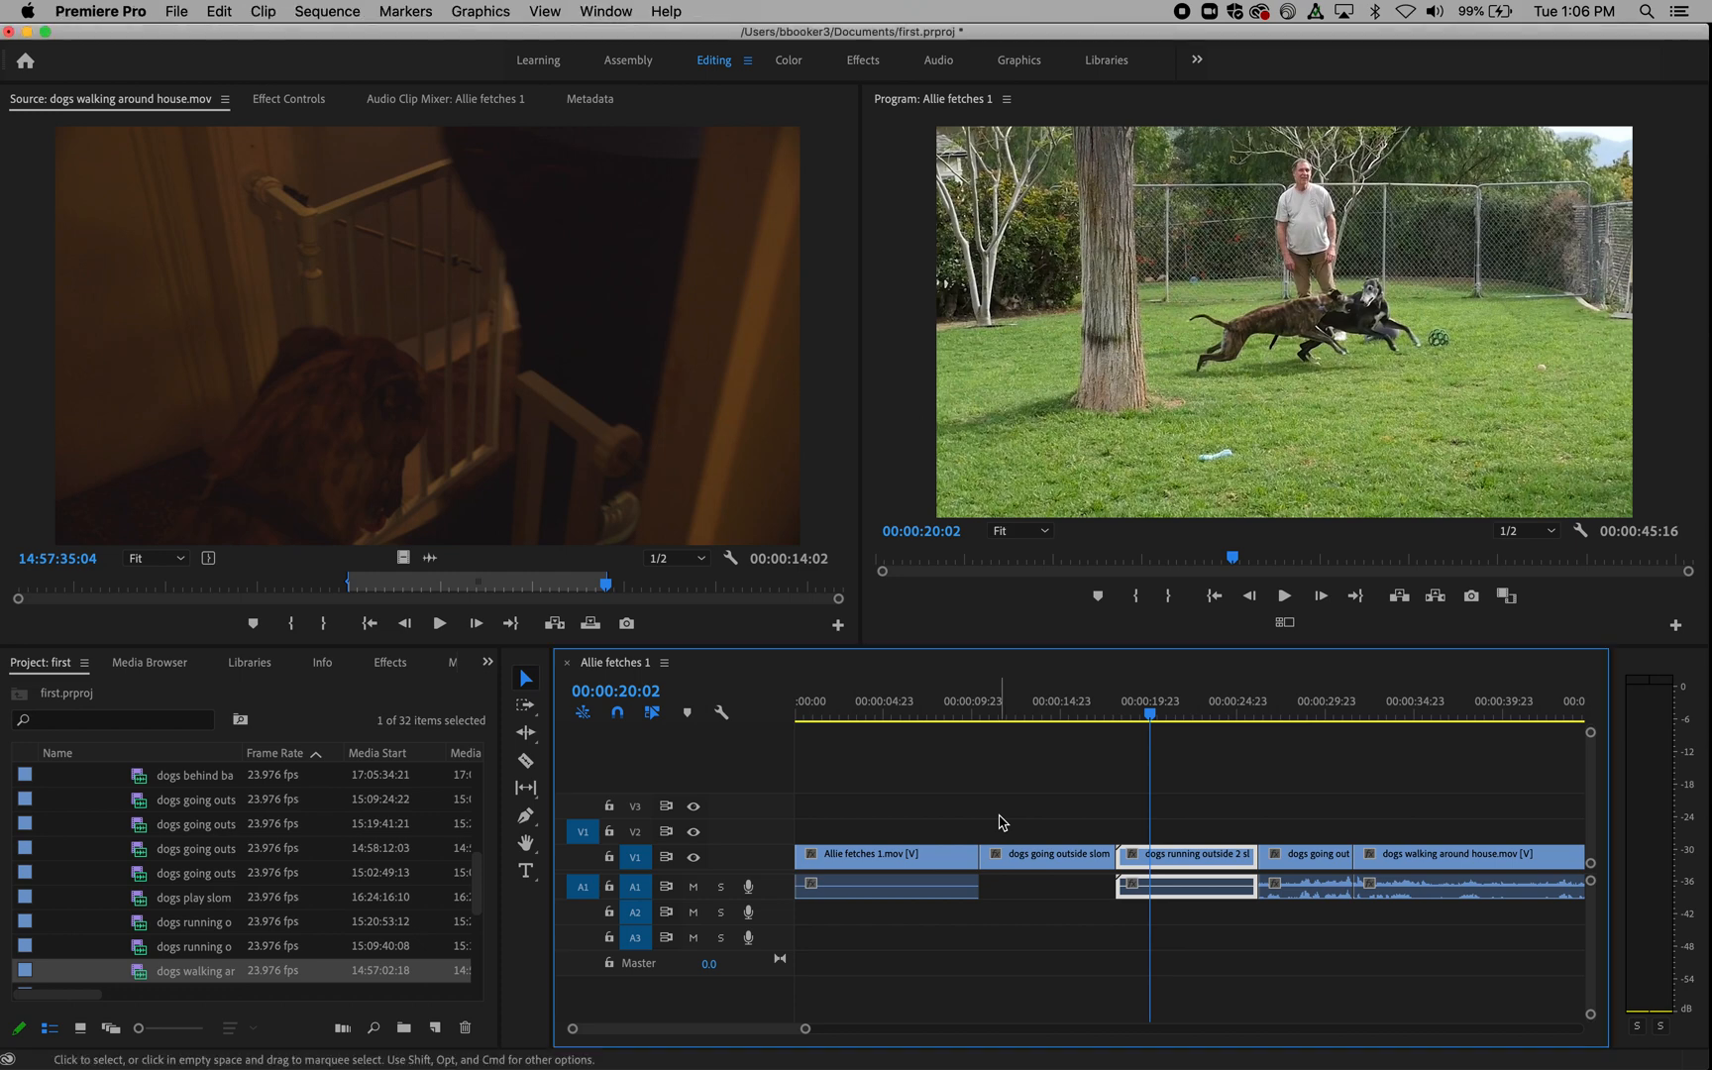
key("minus")
key("minus")
key("equal")
key("equal")
key("minus")
key("equal")
key("equal")
key("equal")
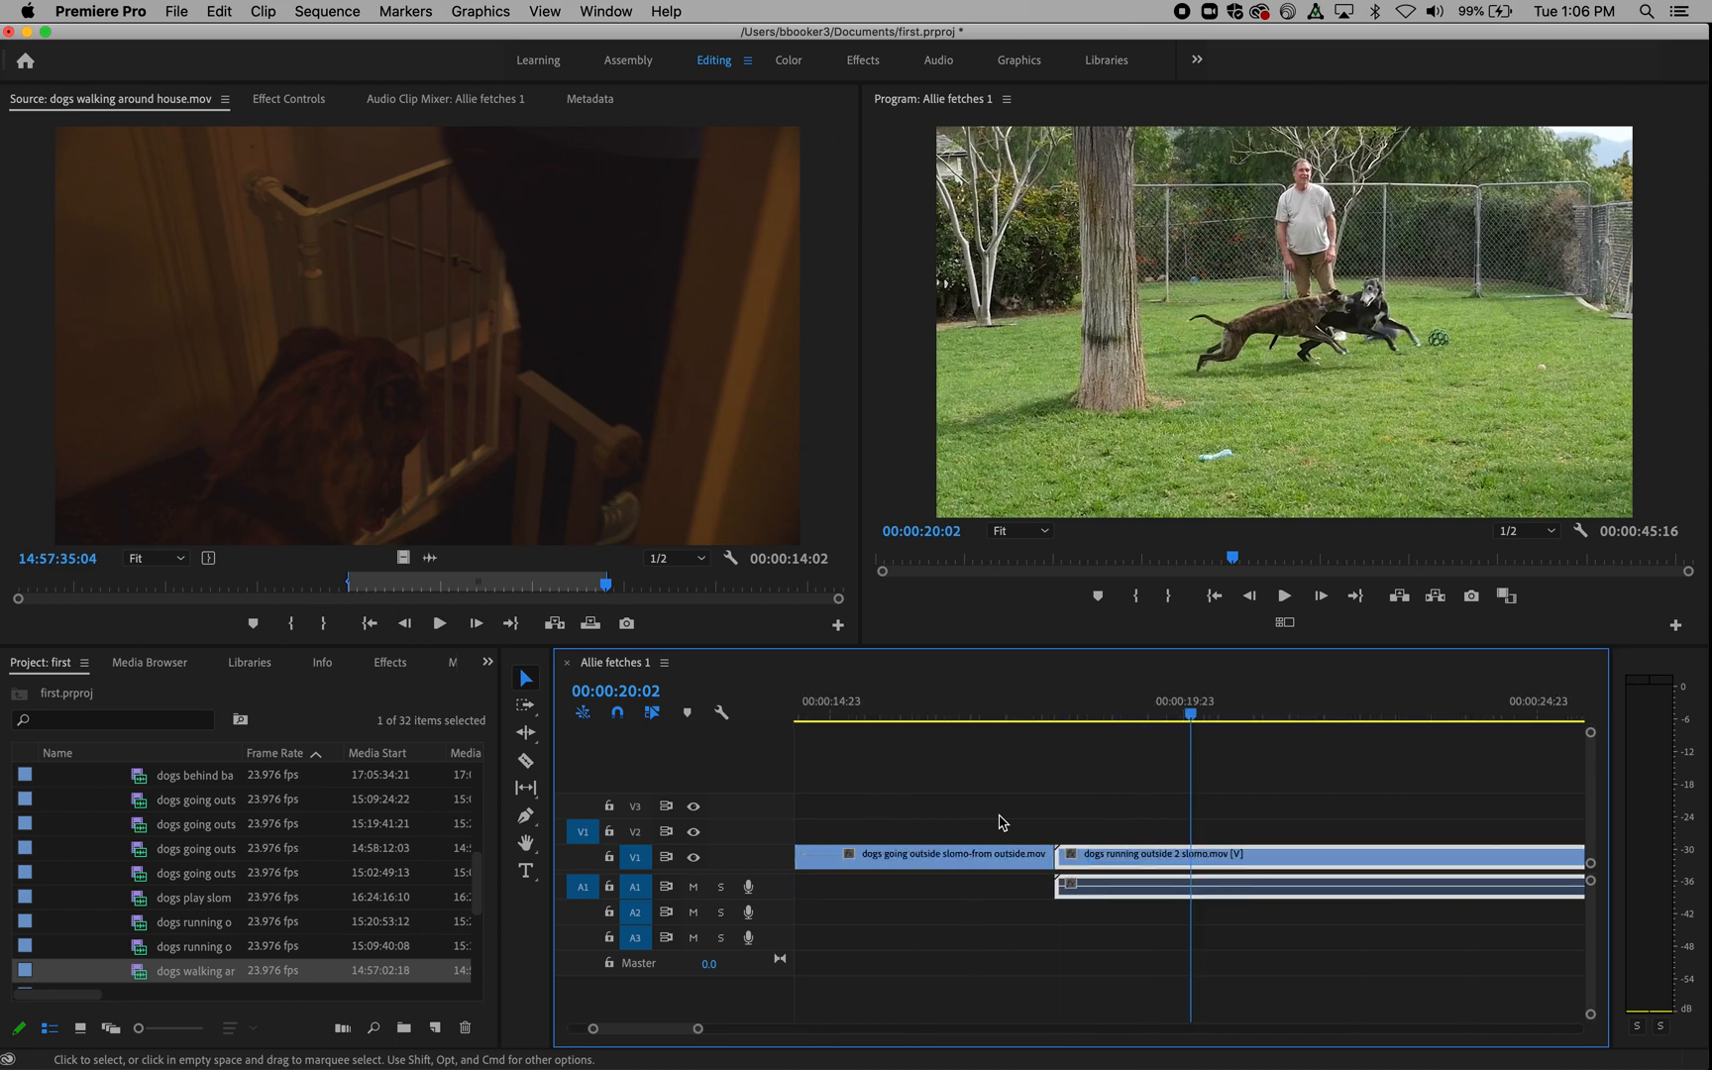
key("minus")
key("minus")
key("minus")
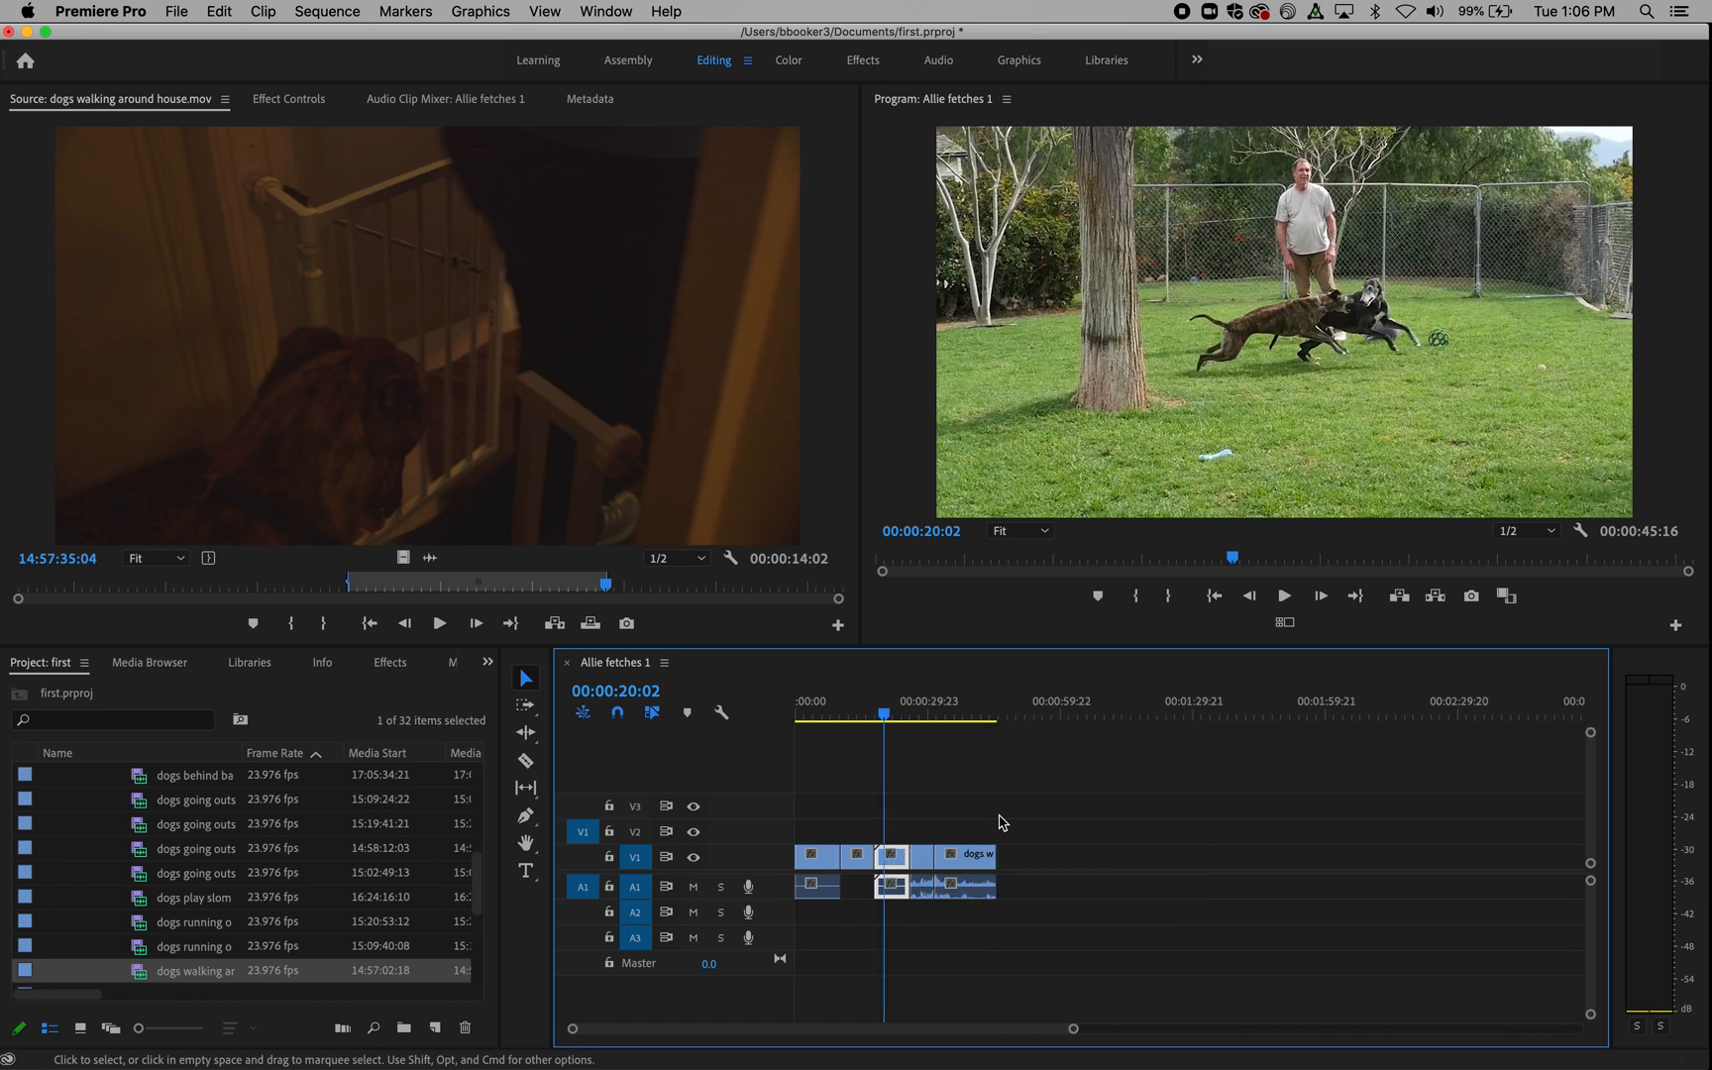
key("equal")
key("minus")
key("equal")
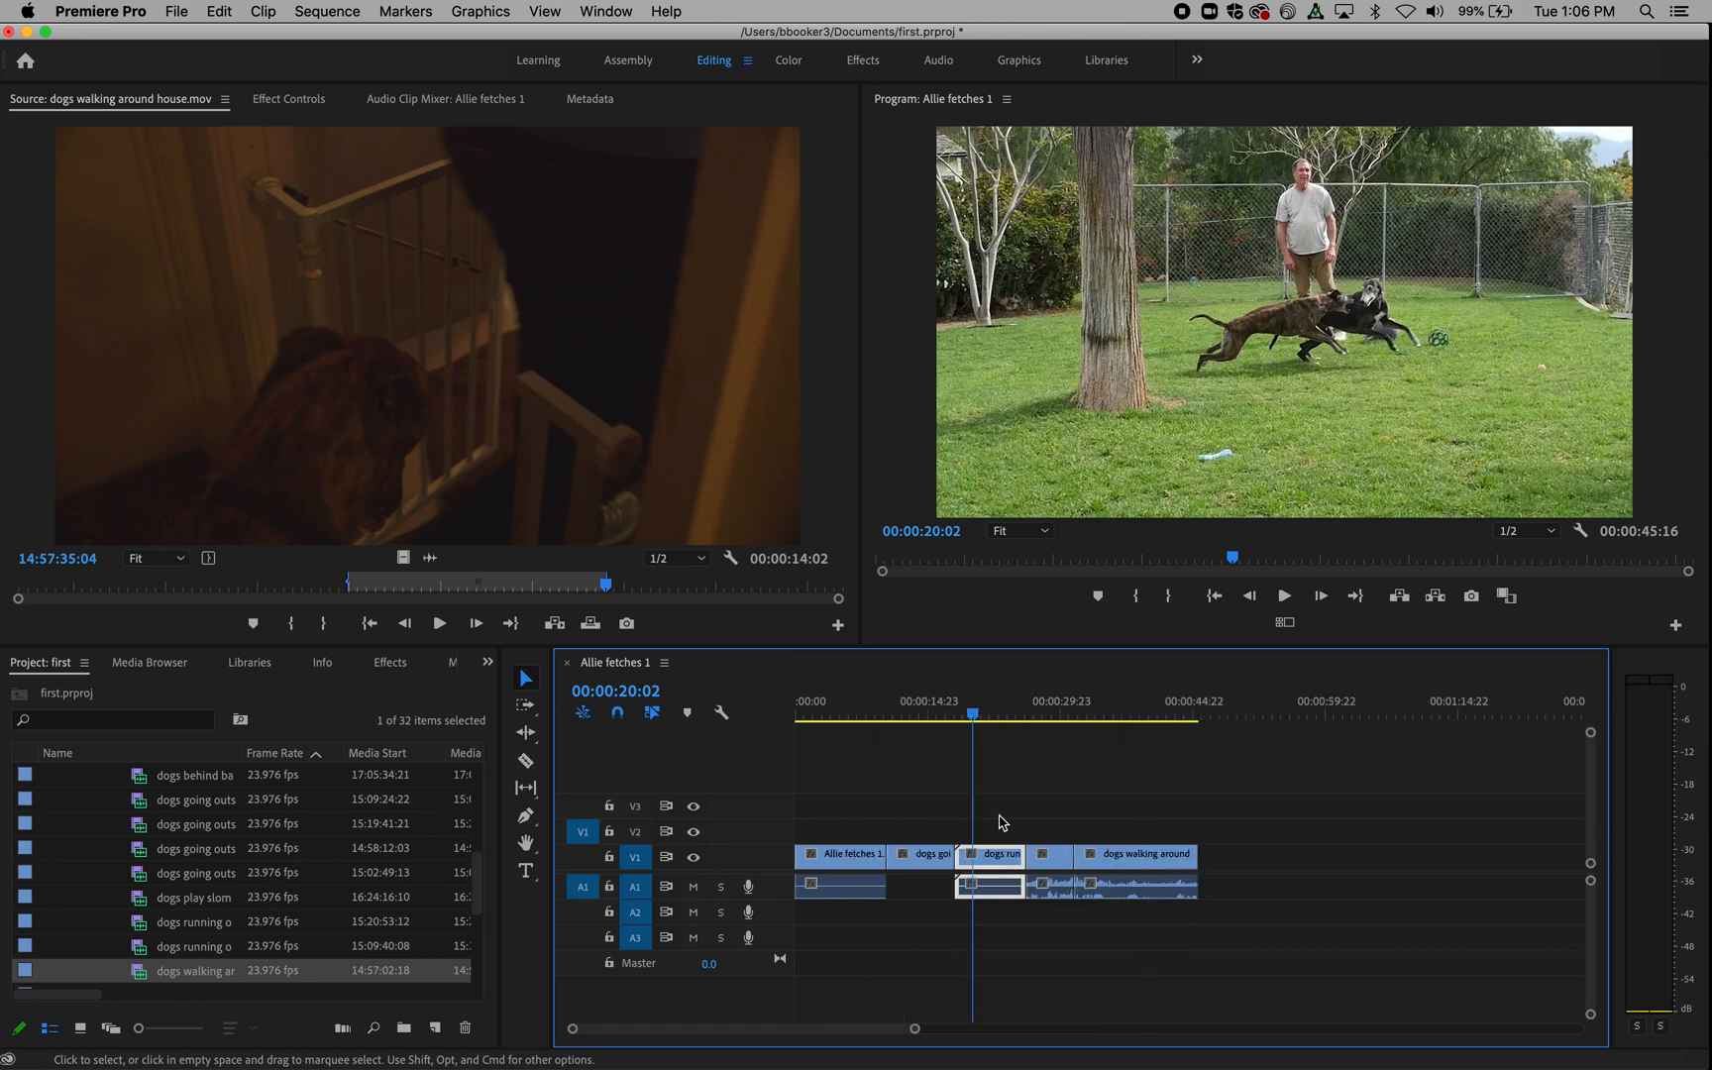
key("minus")
key("equal")
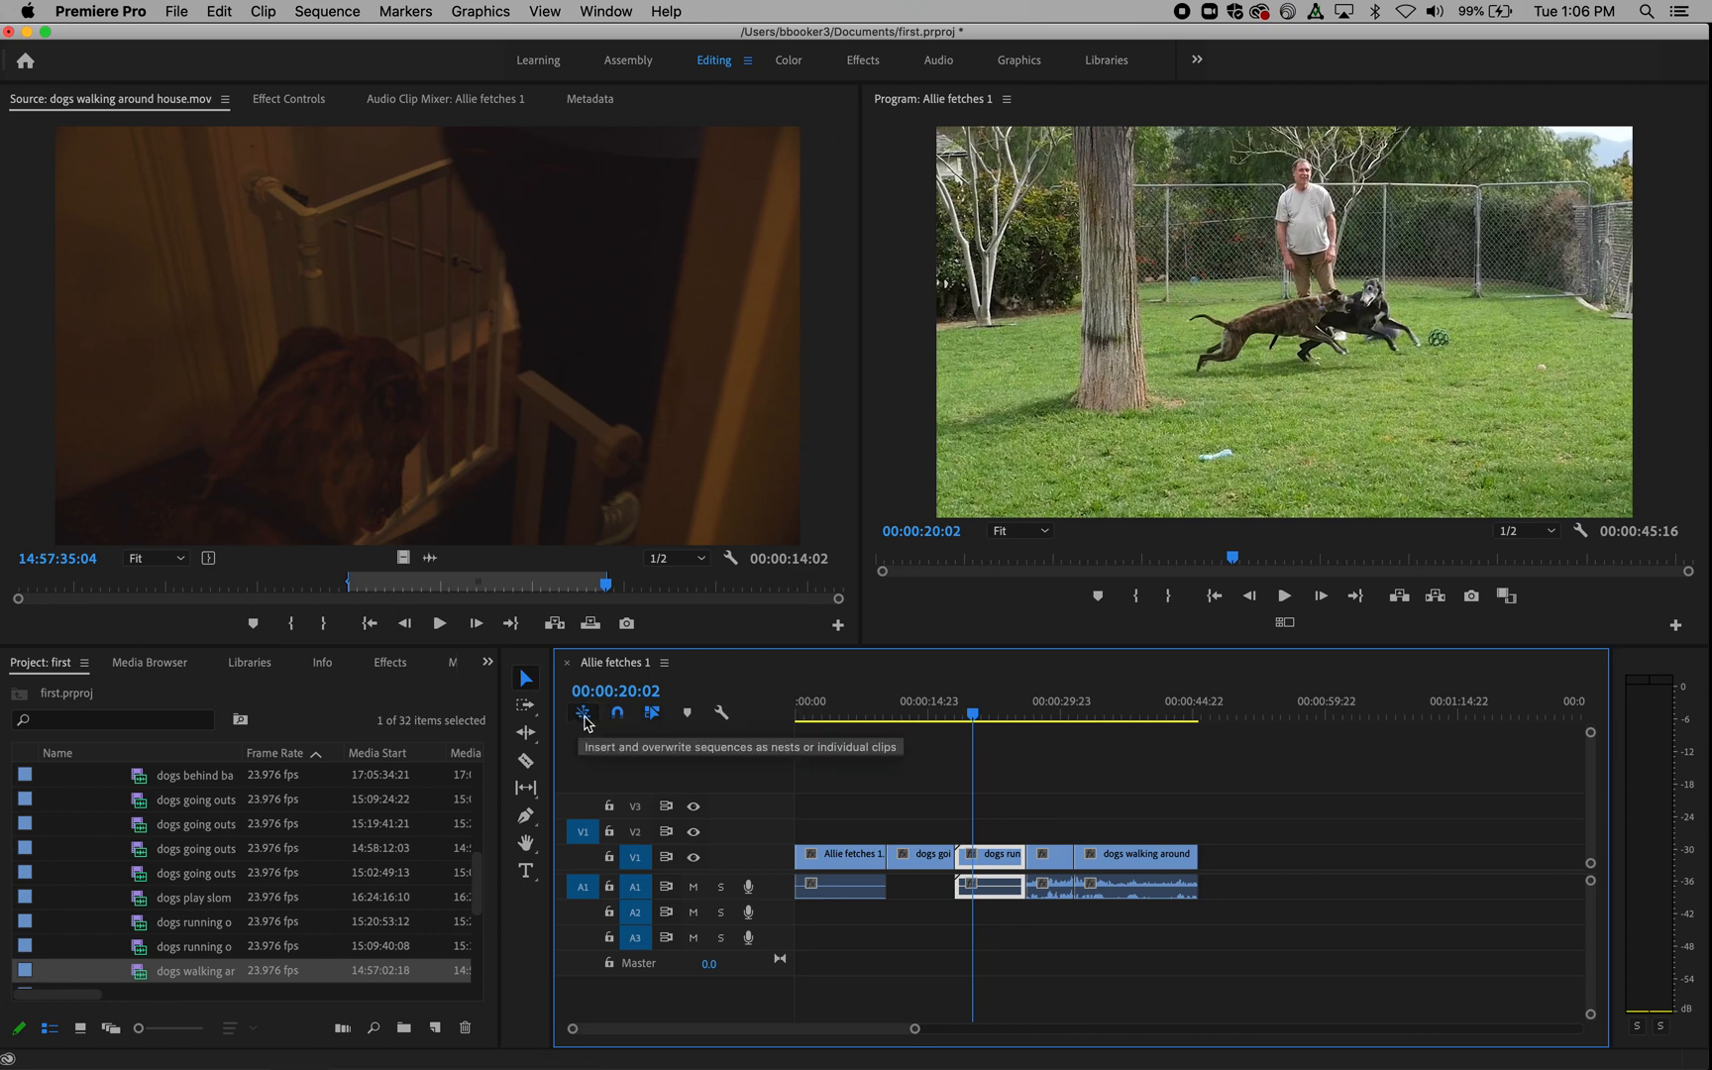
- Switch snapping on and off in the Allie fetches 1 timeline, leaving it turned off
left_click(651, 714)
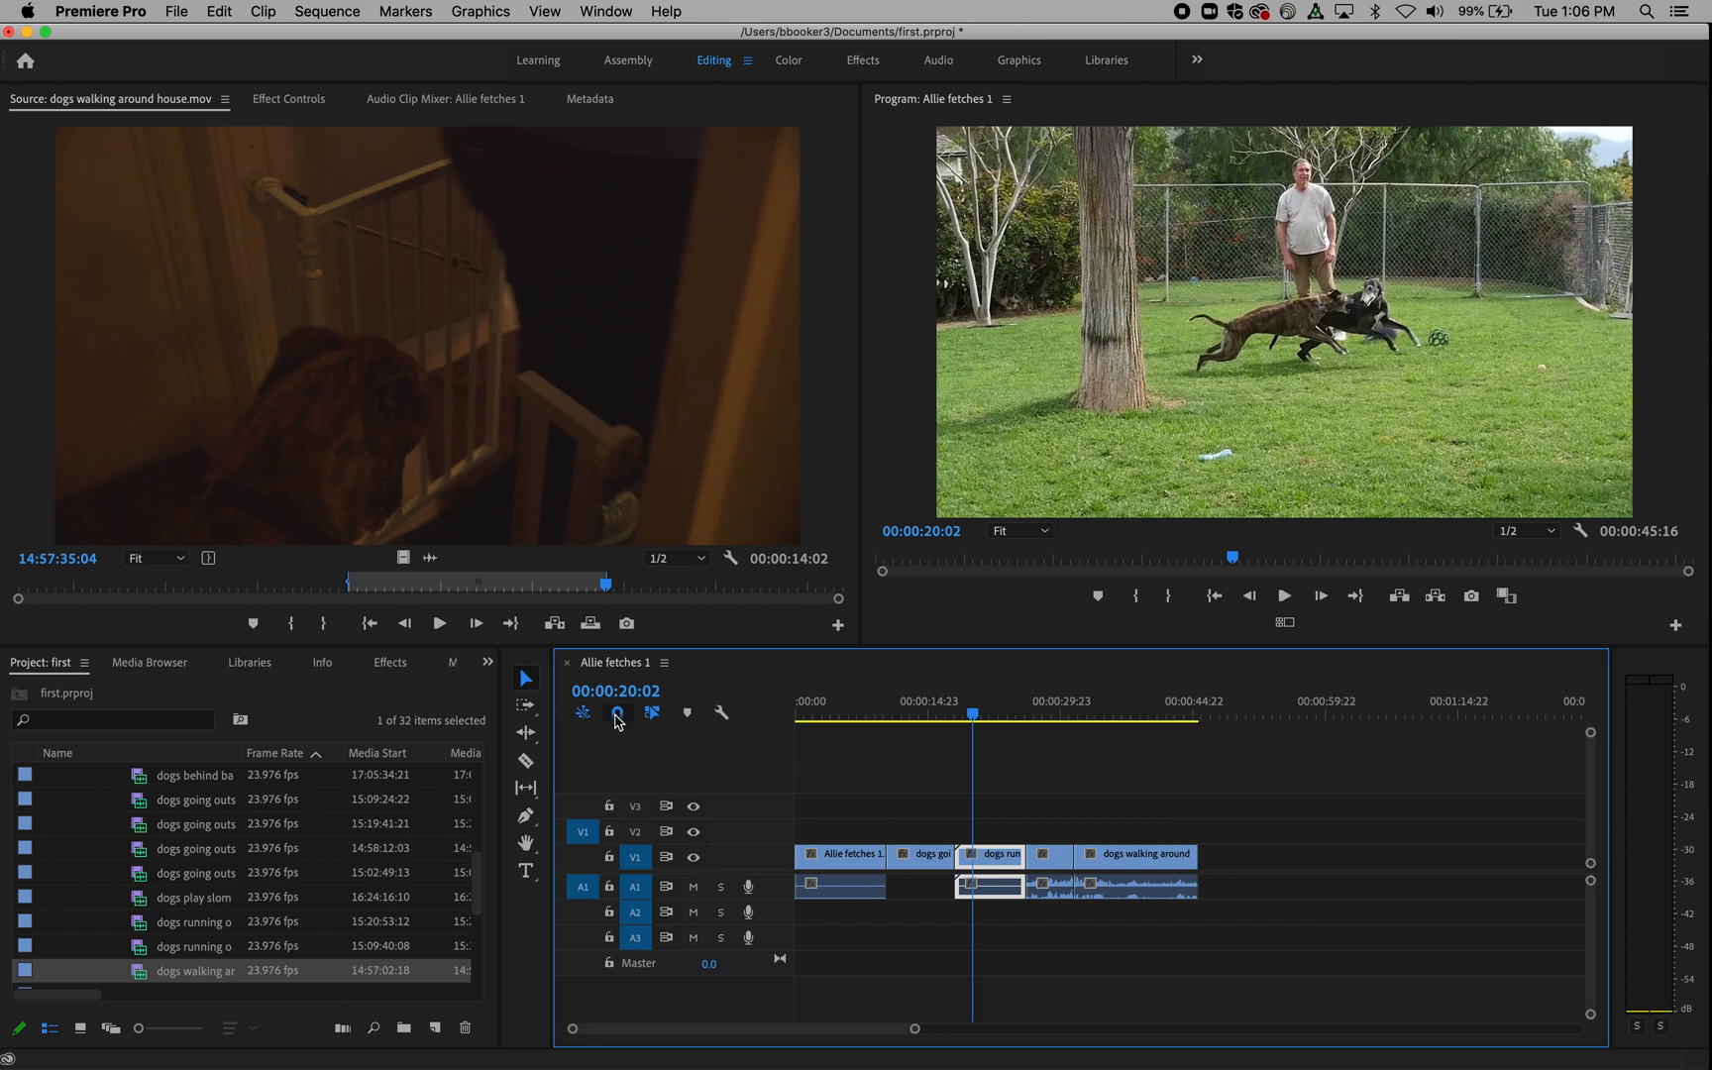
left_click(619, 715)
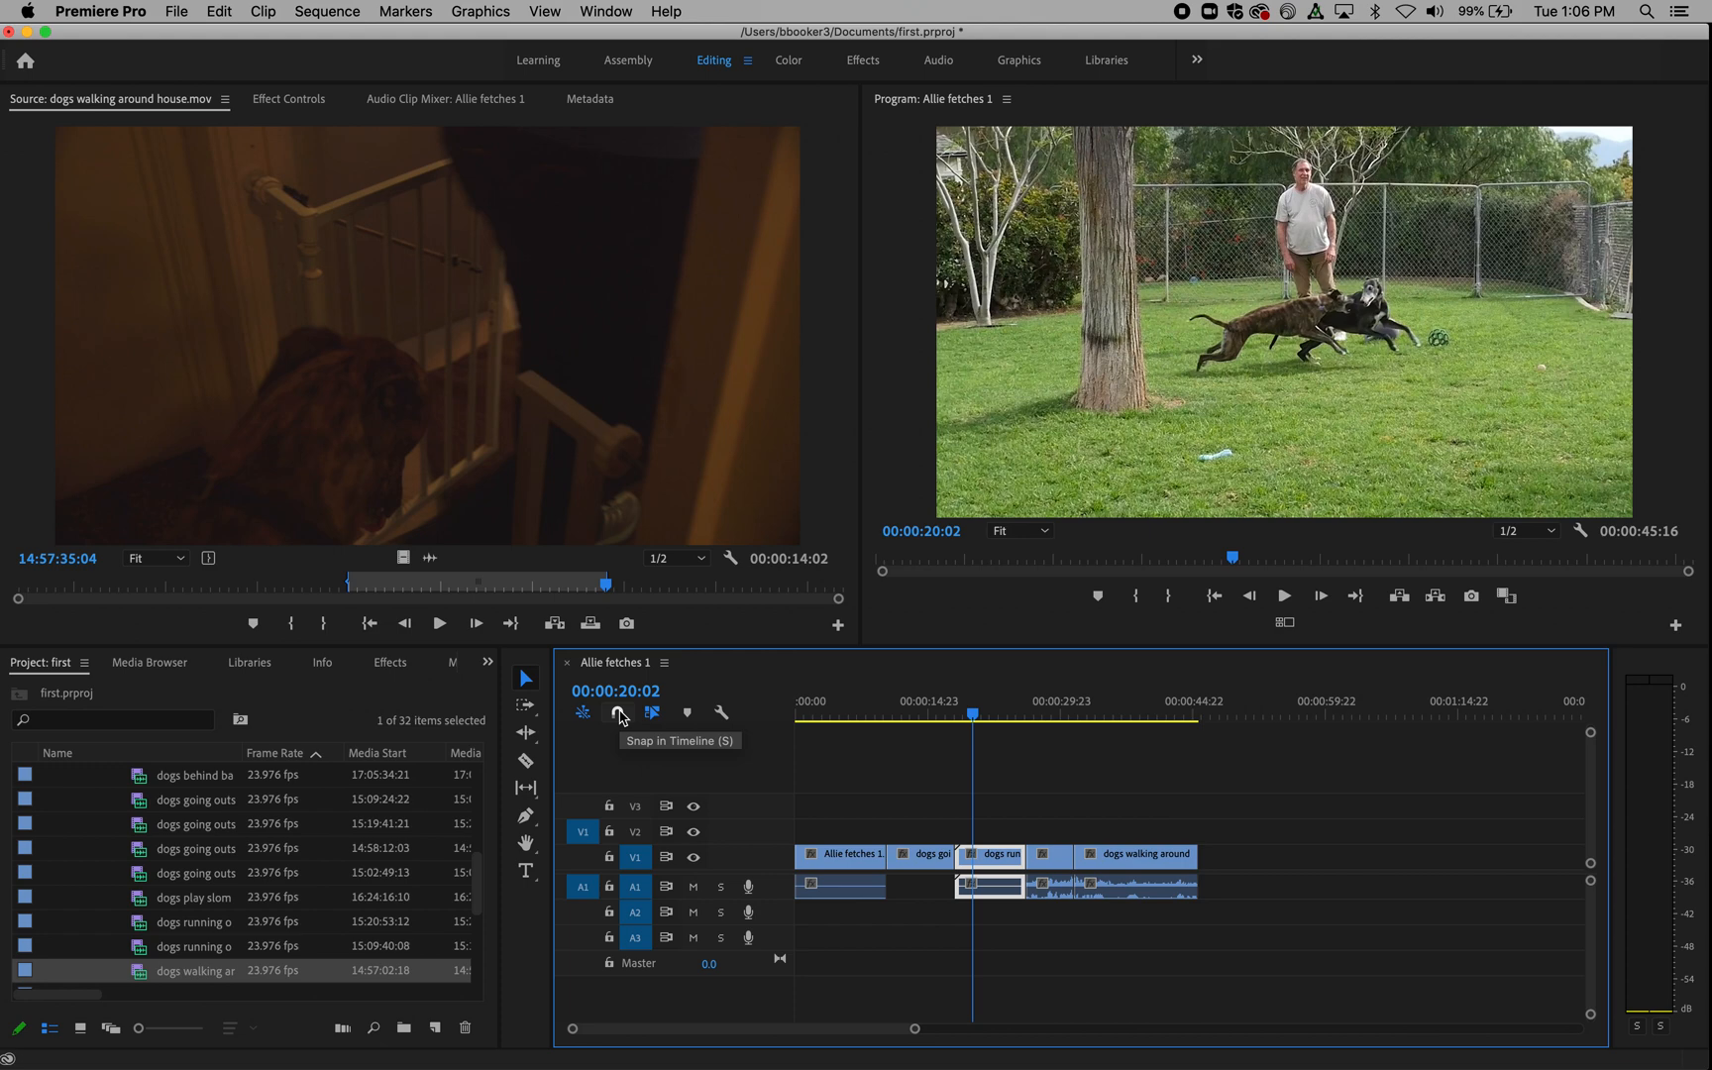
left_click(619, 714)
left_click(619, 714)
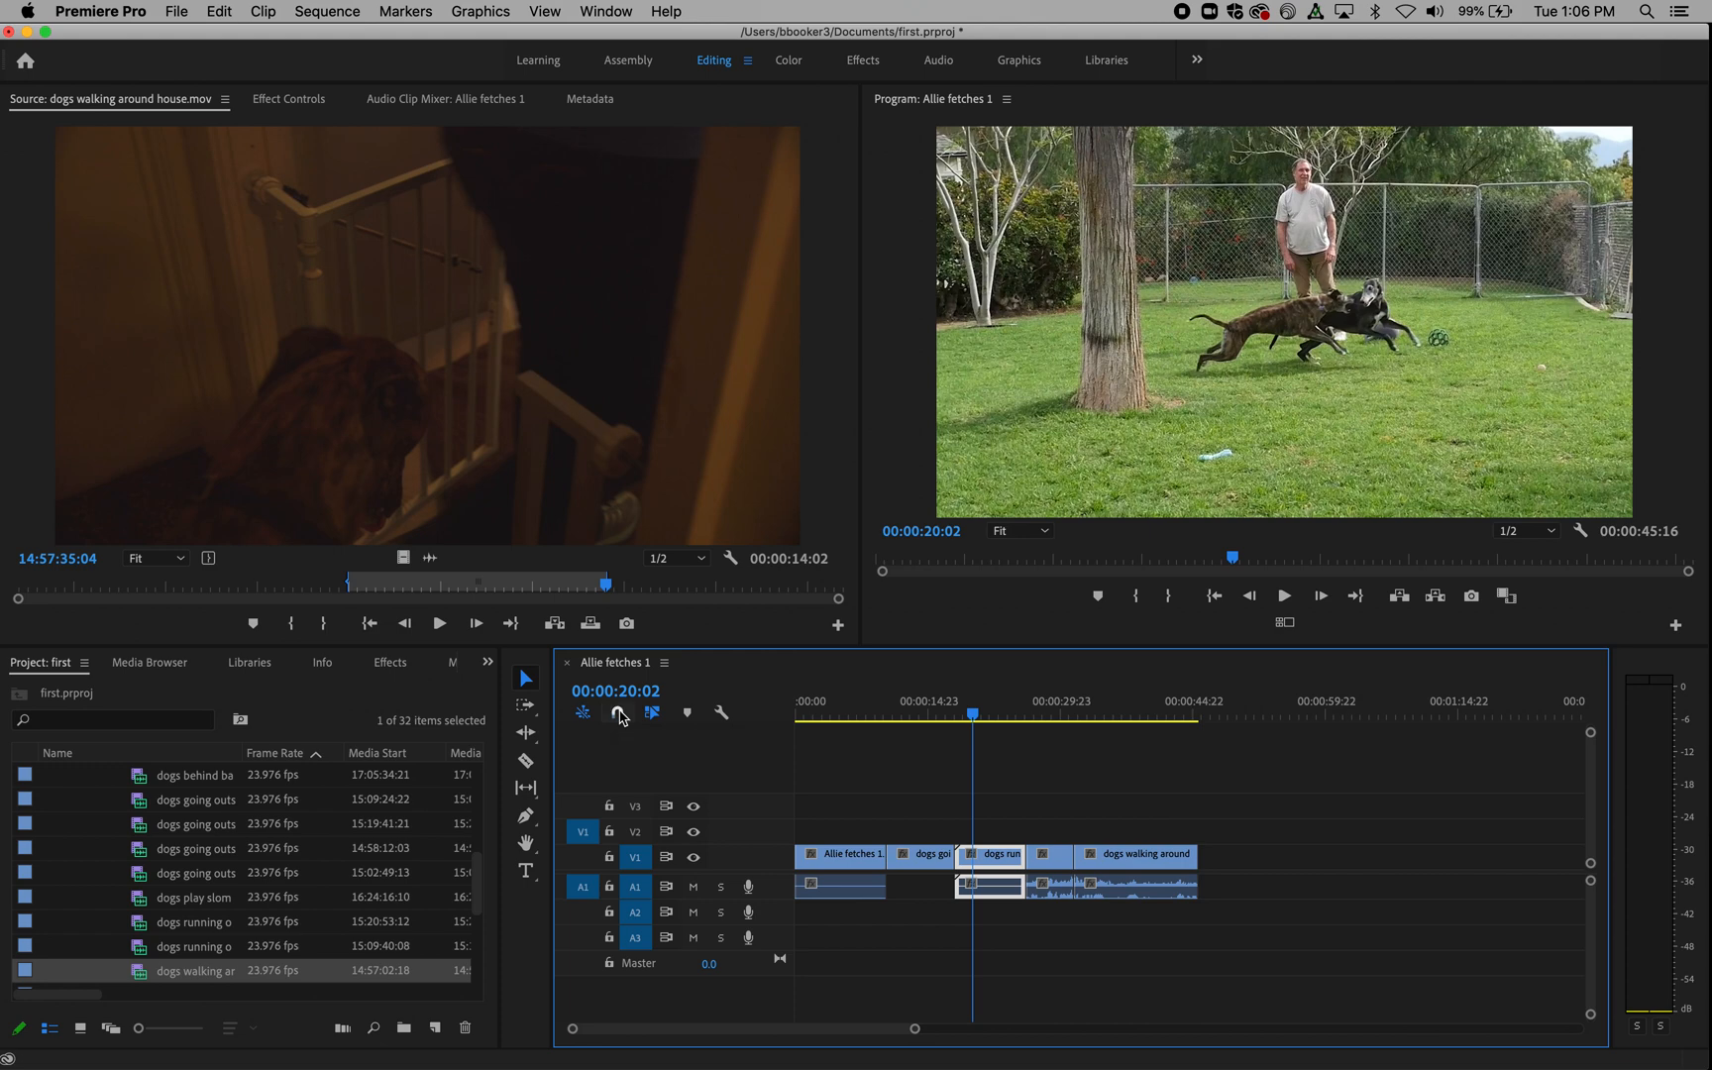
left_click(620, 715)
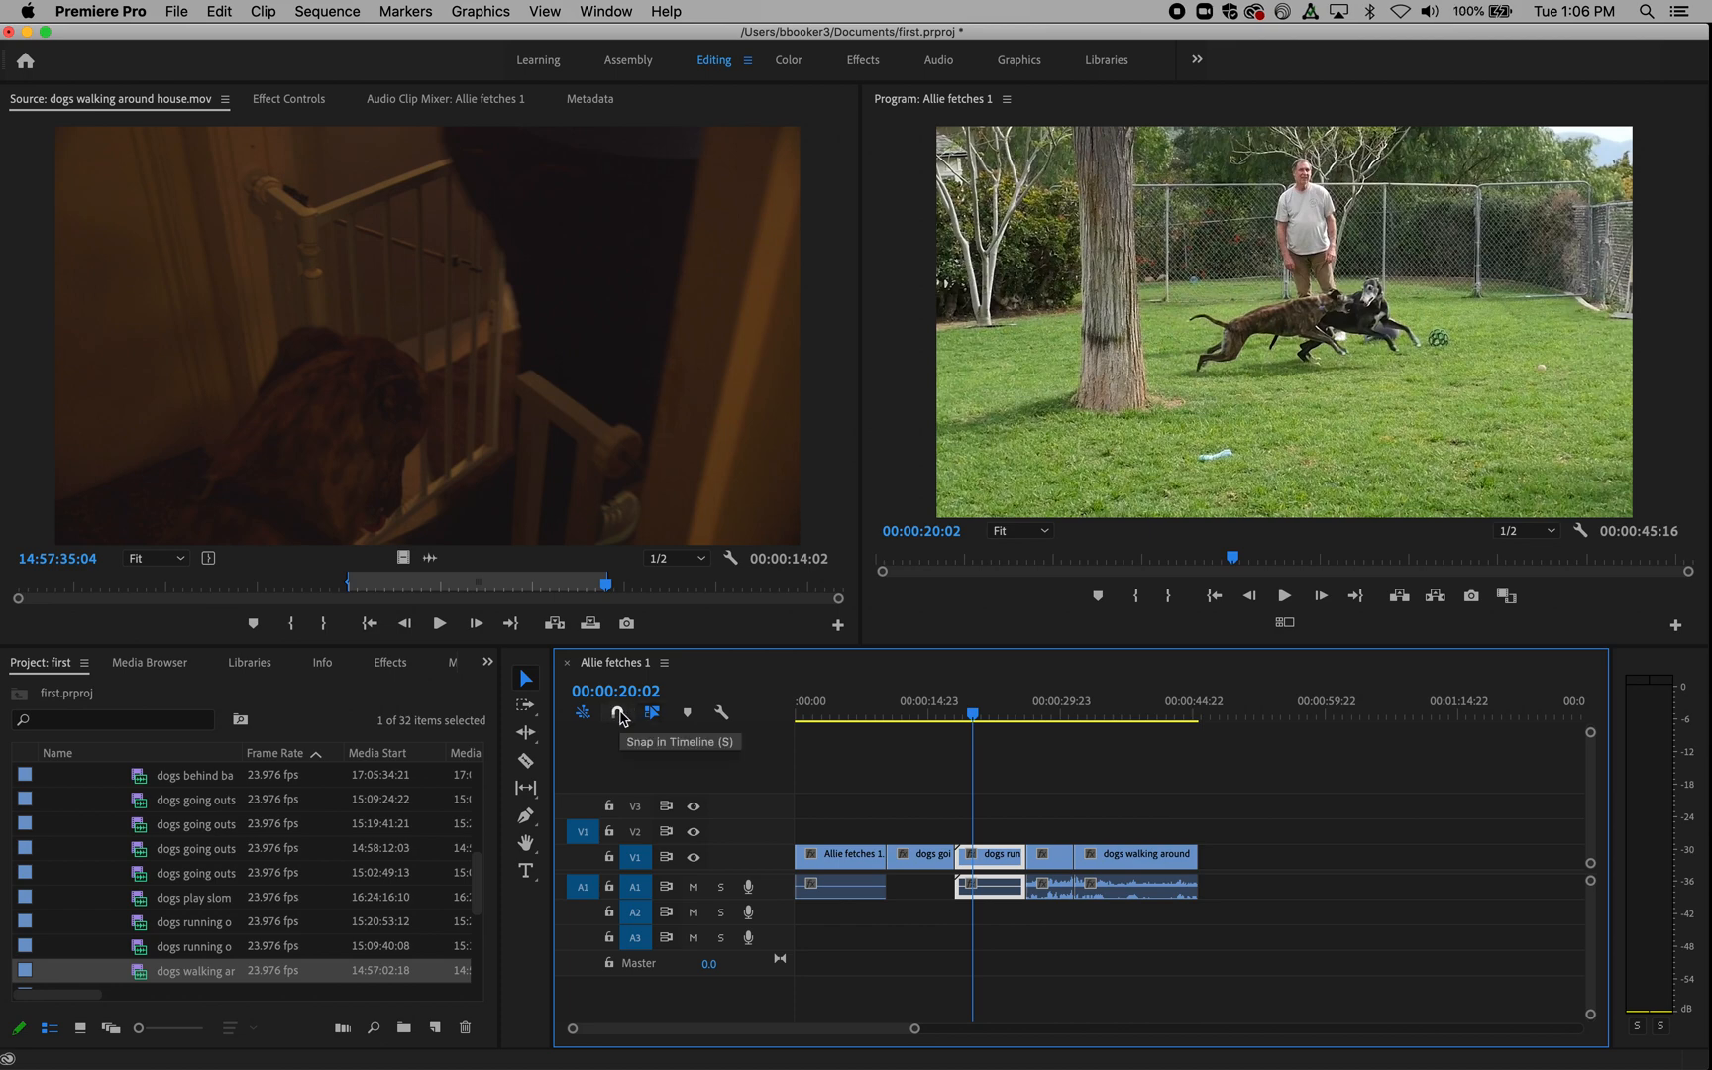
left_click(618, 713)
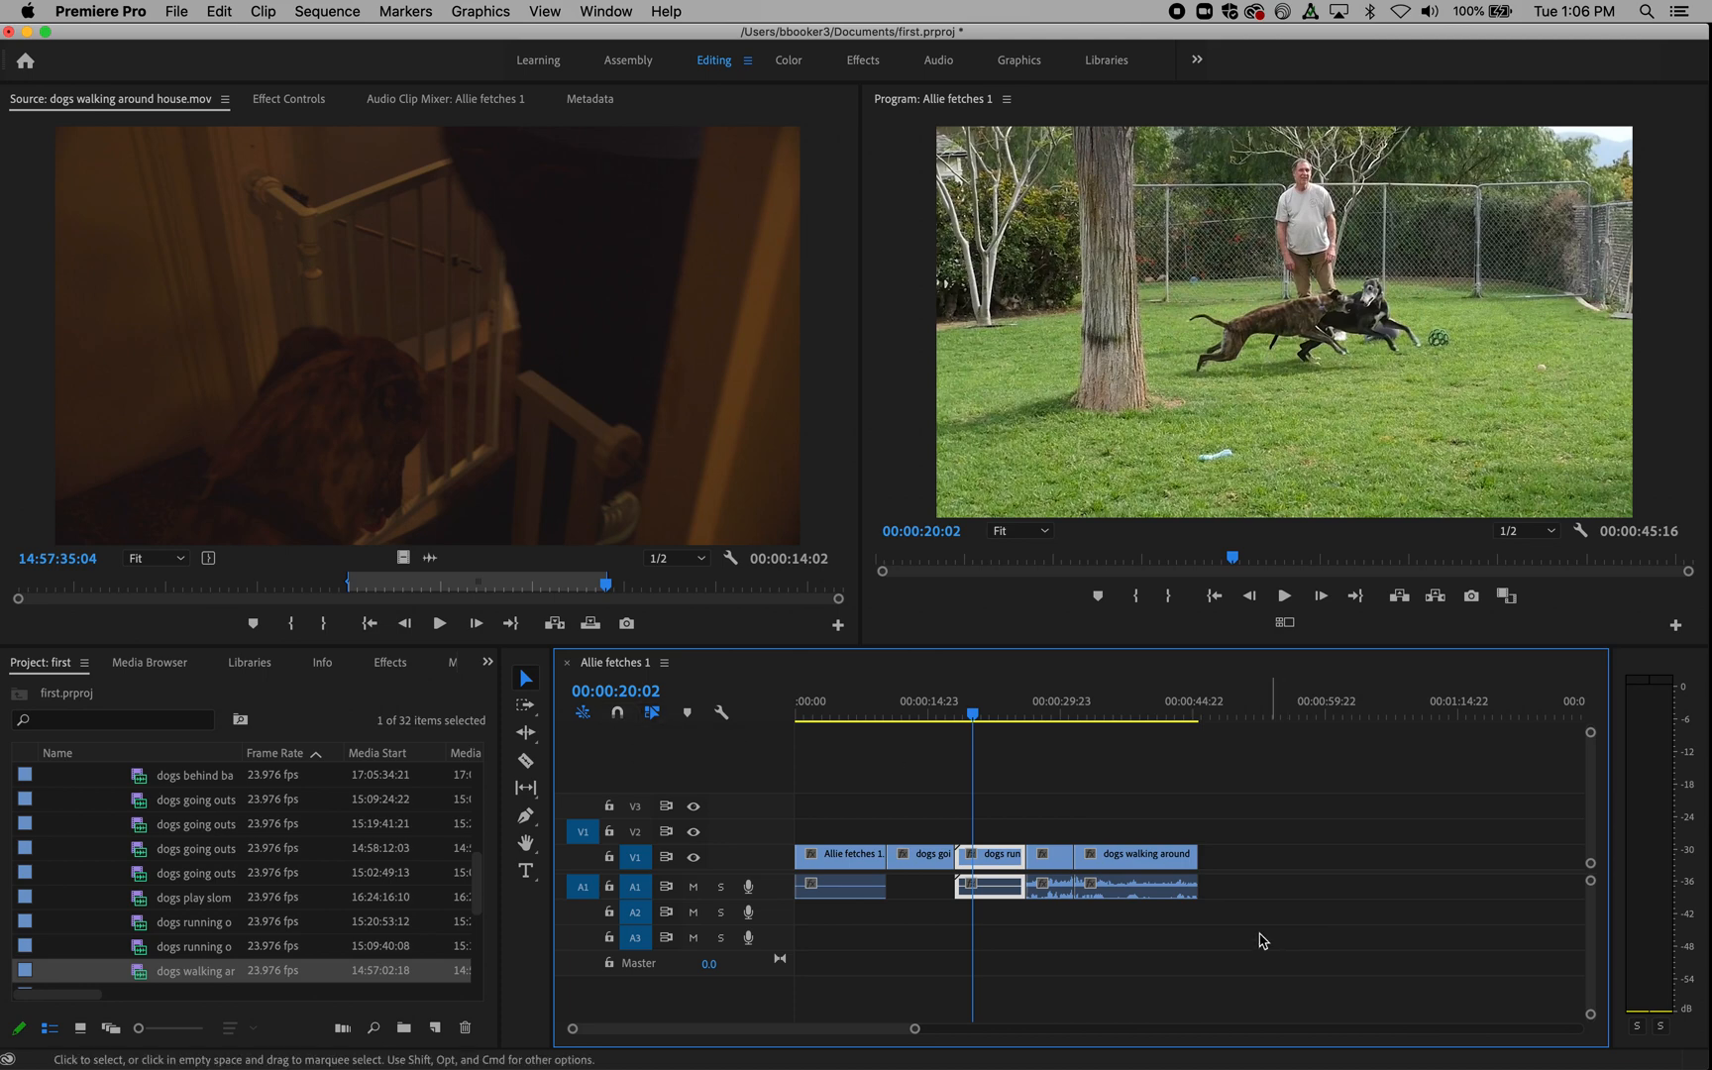
- Move the dogs walking around house.mov clip later on track V1 without snapping, to start at about 40 seconds
left_click(1138, 862)
mouse_move(1138, 862)
left_mouse_down()
mouse_move(1184, 860)
mouse_move(1115, 862)
left_mouse_up()
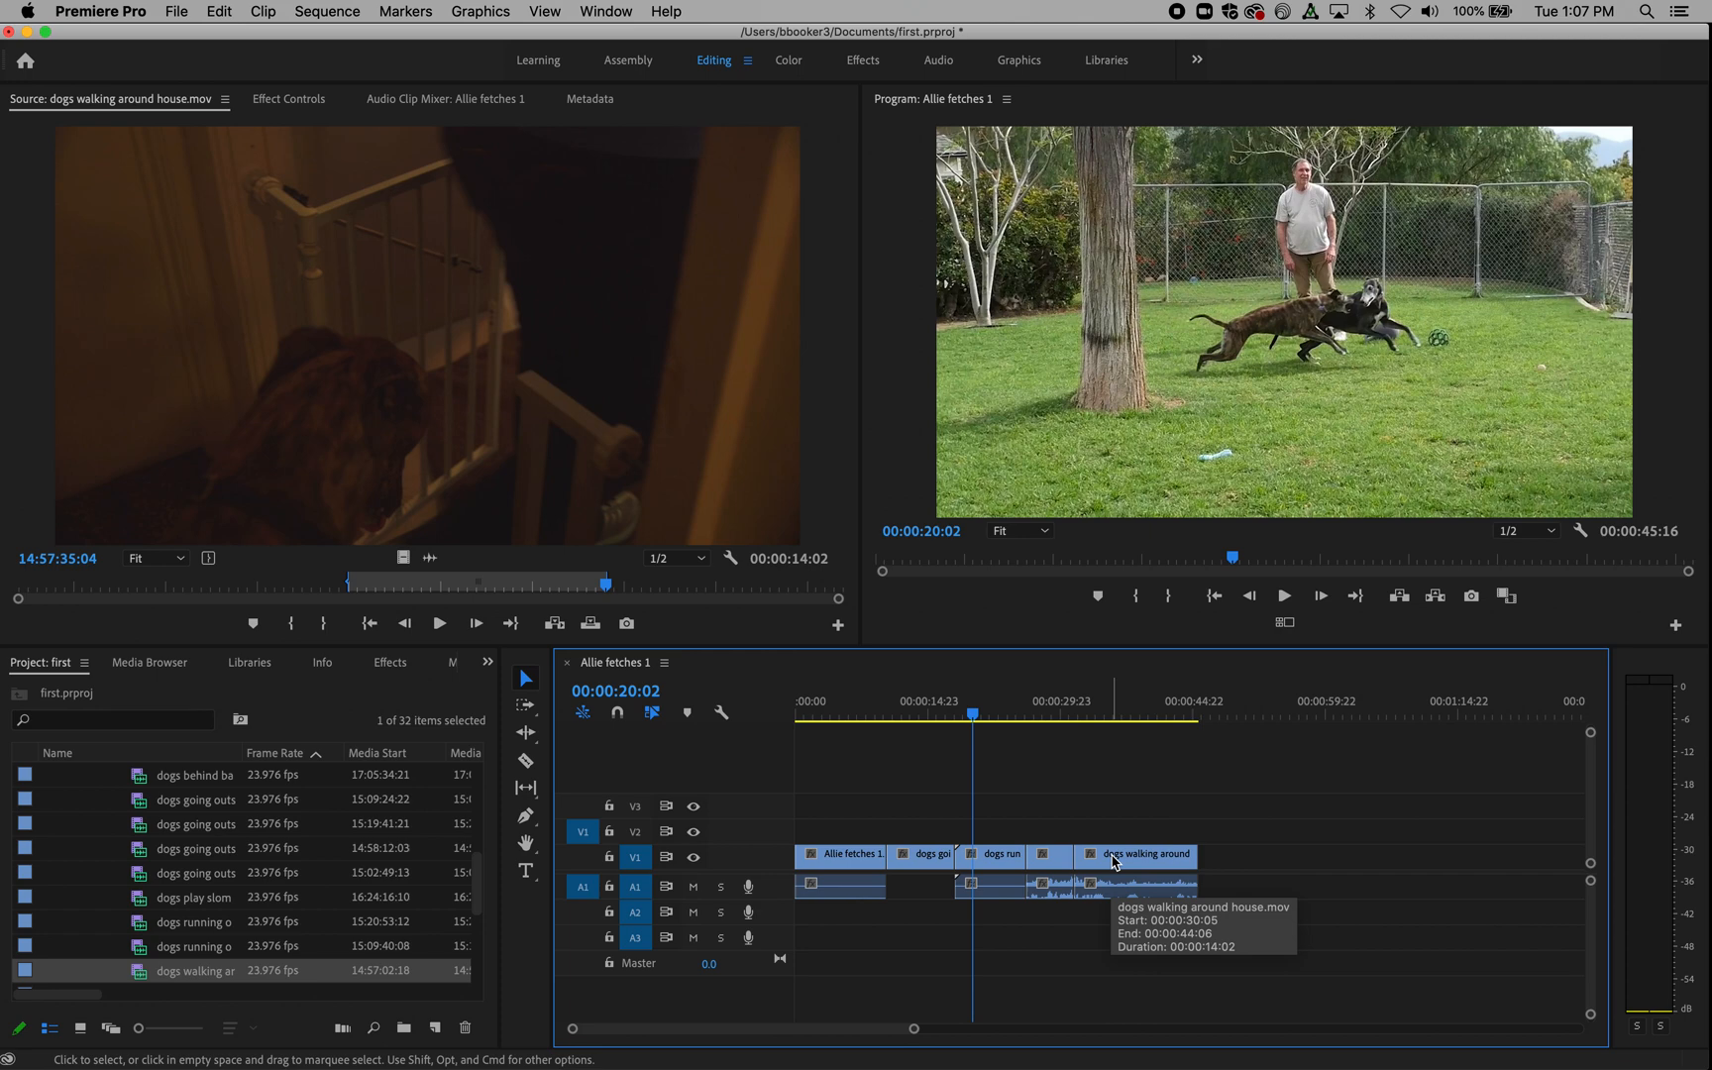
left_click_drag(1115, 862, 1192, 862)
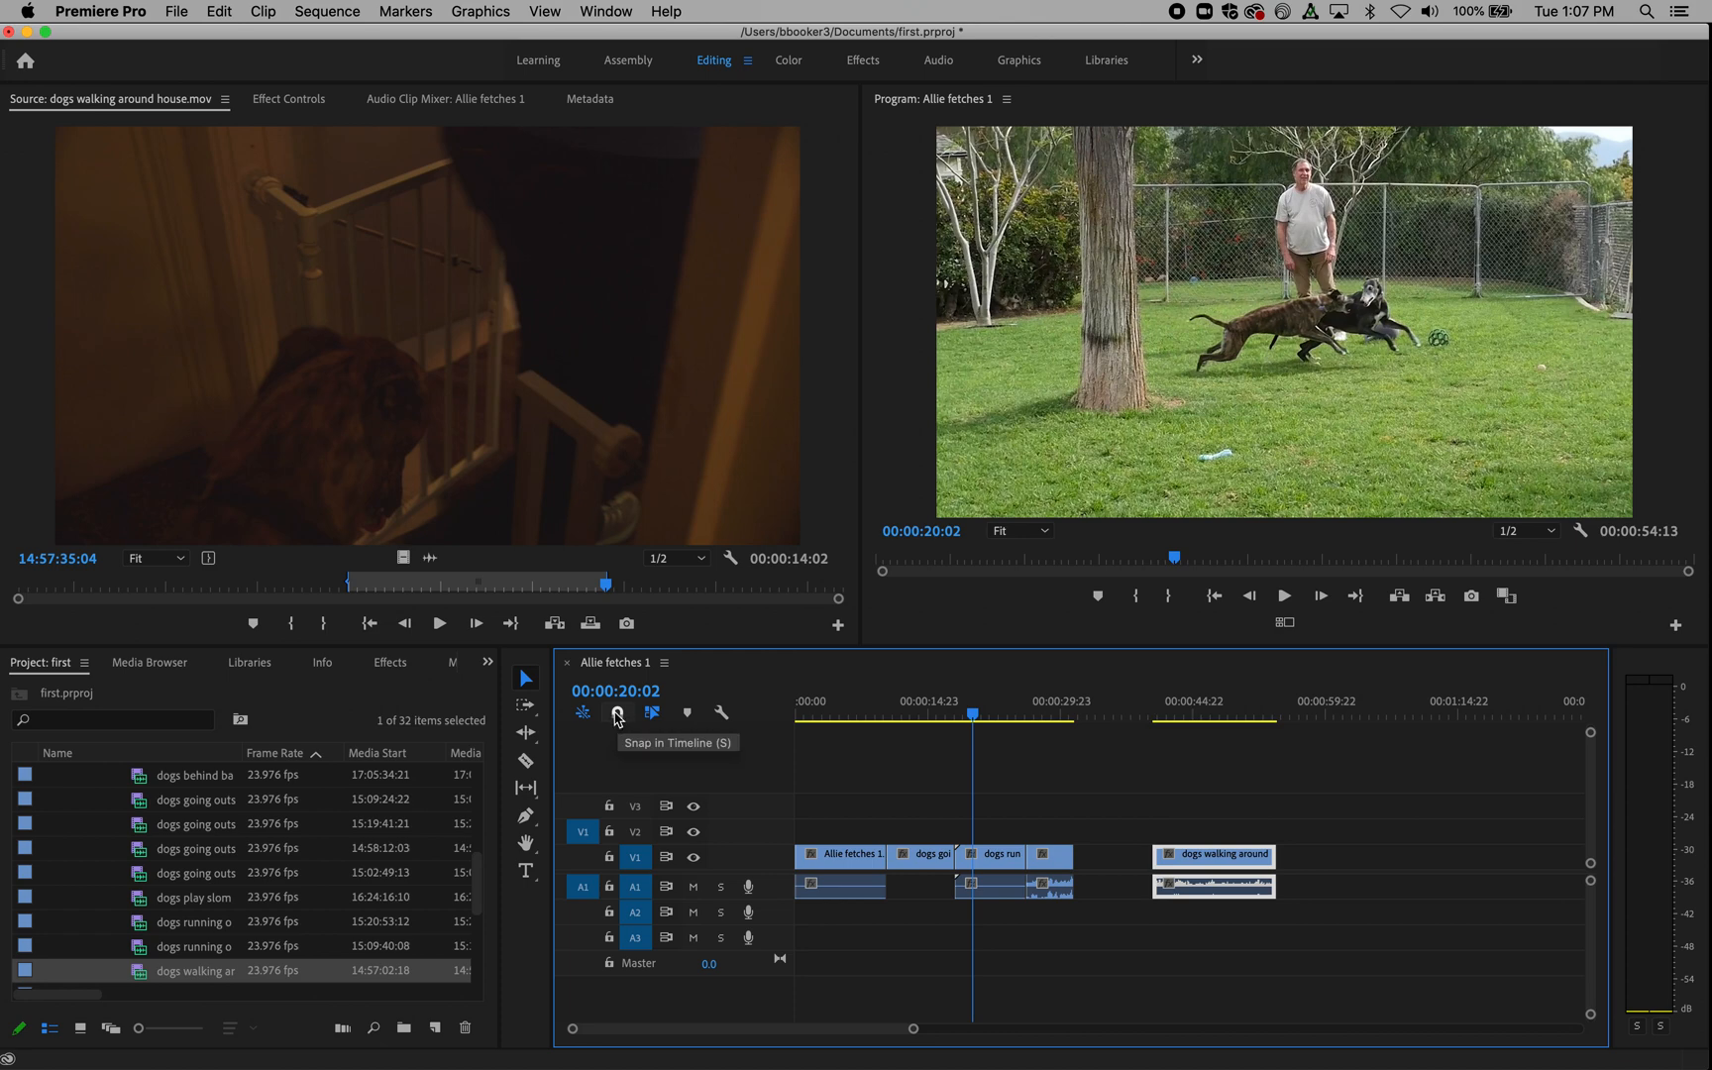
- Turn snapping back on and move the dogs walking around house.mov clip earlier, to start at 00:00:34:06, and deselect it
left_click(619, 714)
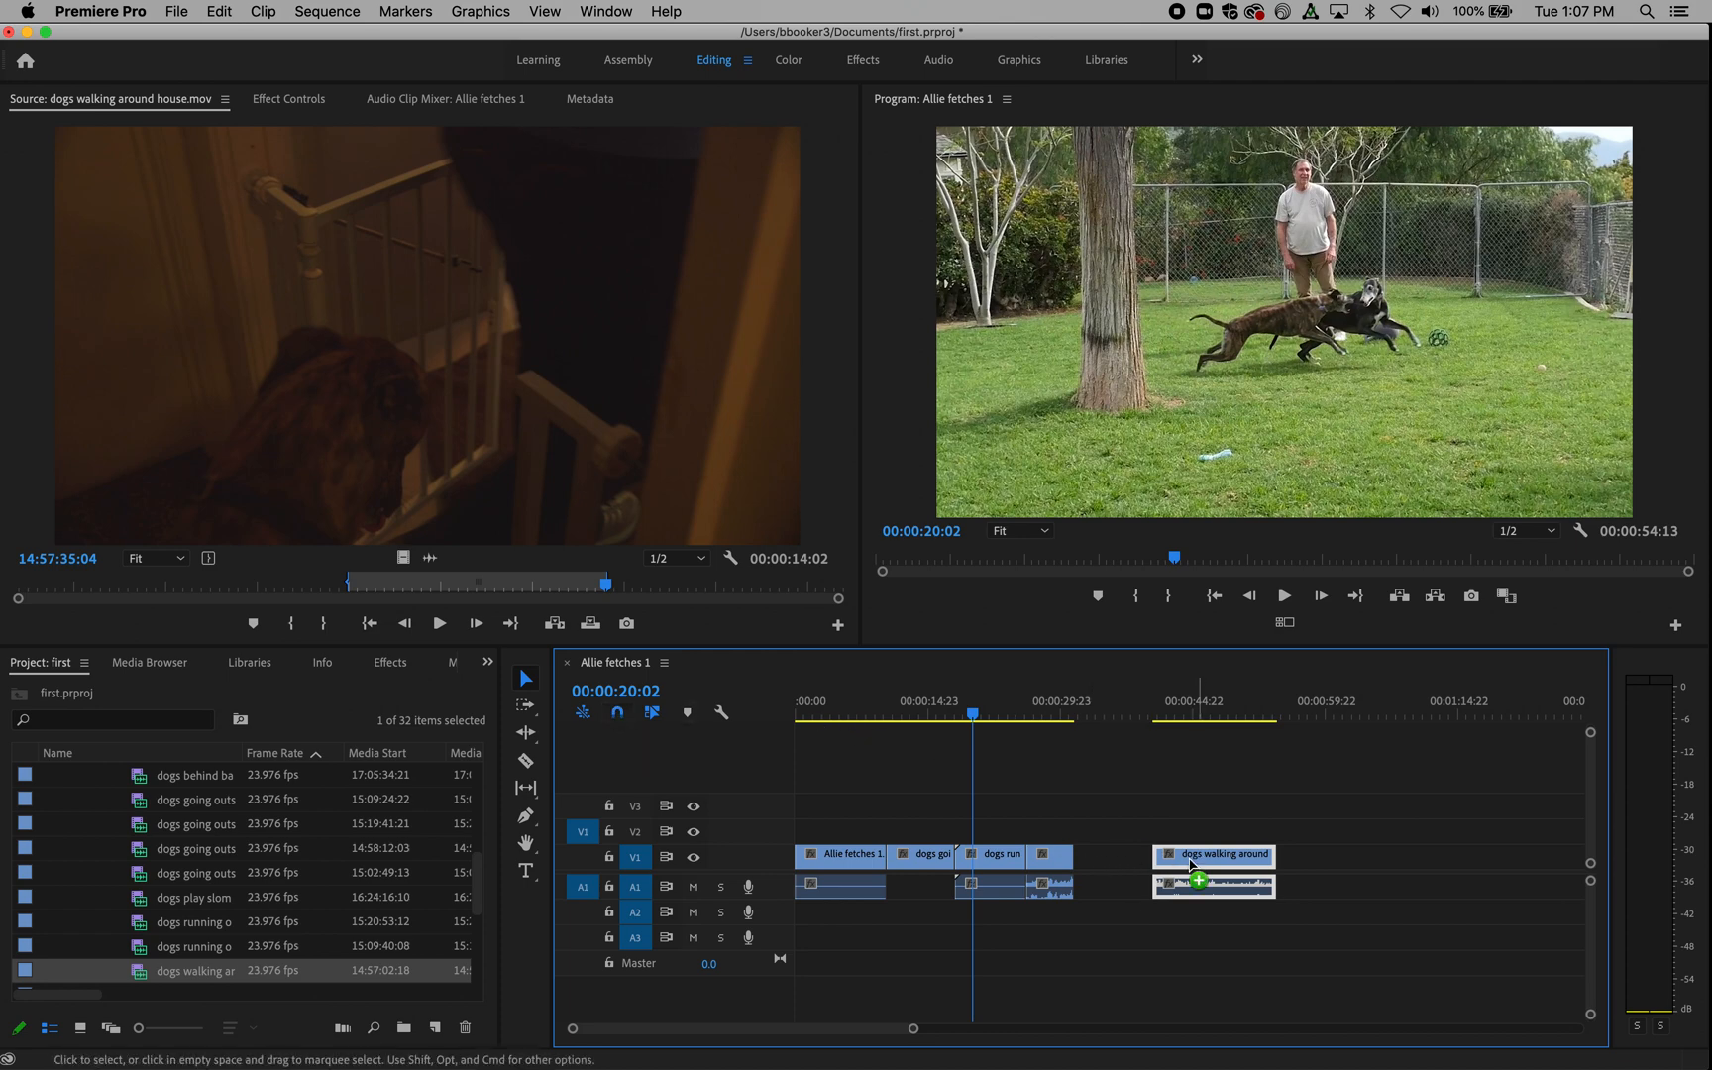
left_click_drag(1203, 865, 1149, 866)
left_click(1222, 831)
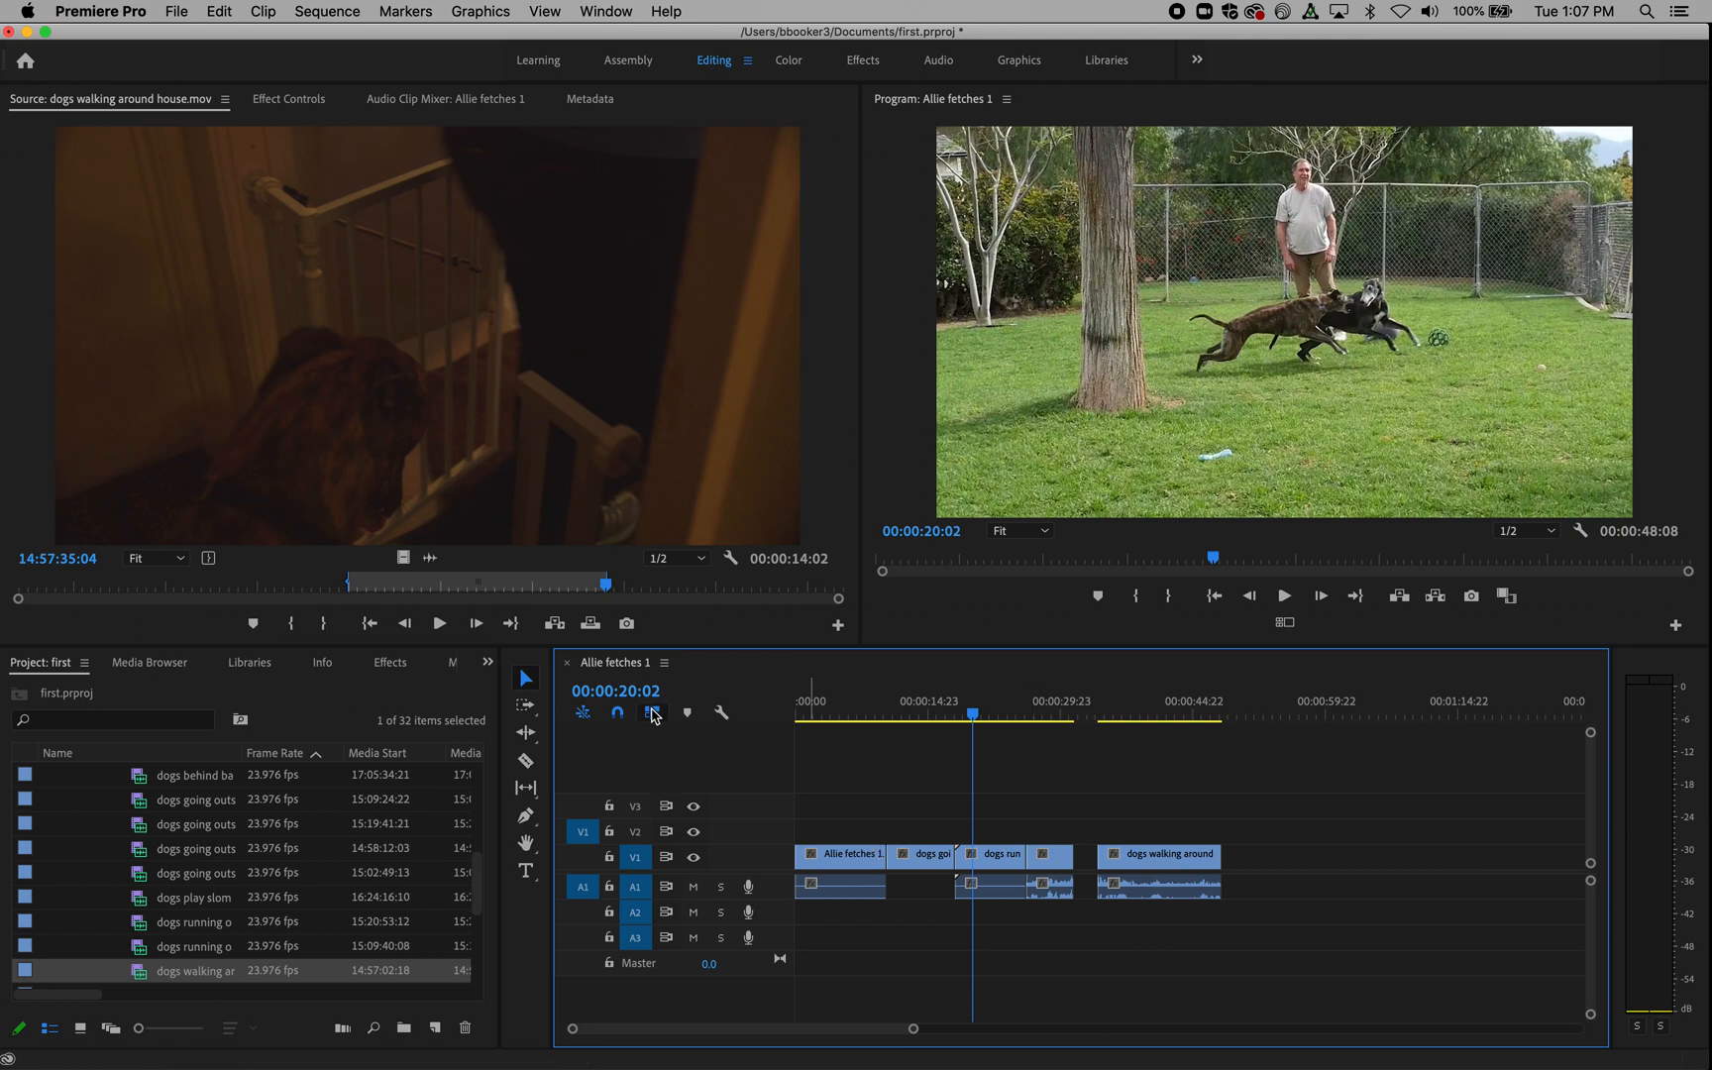
- Turn off linked selection, and shift only the video of dogs walking around house.mov 8:21 later than its audio and back into sync
left_click(651, 714)
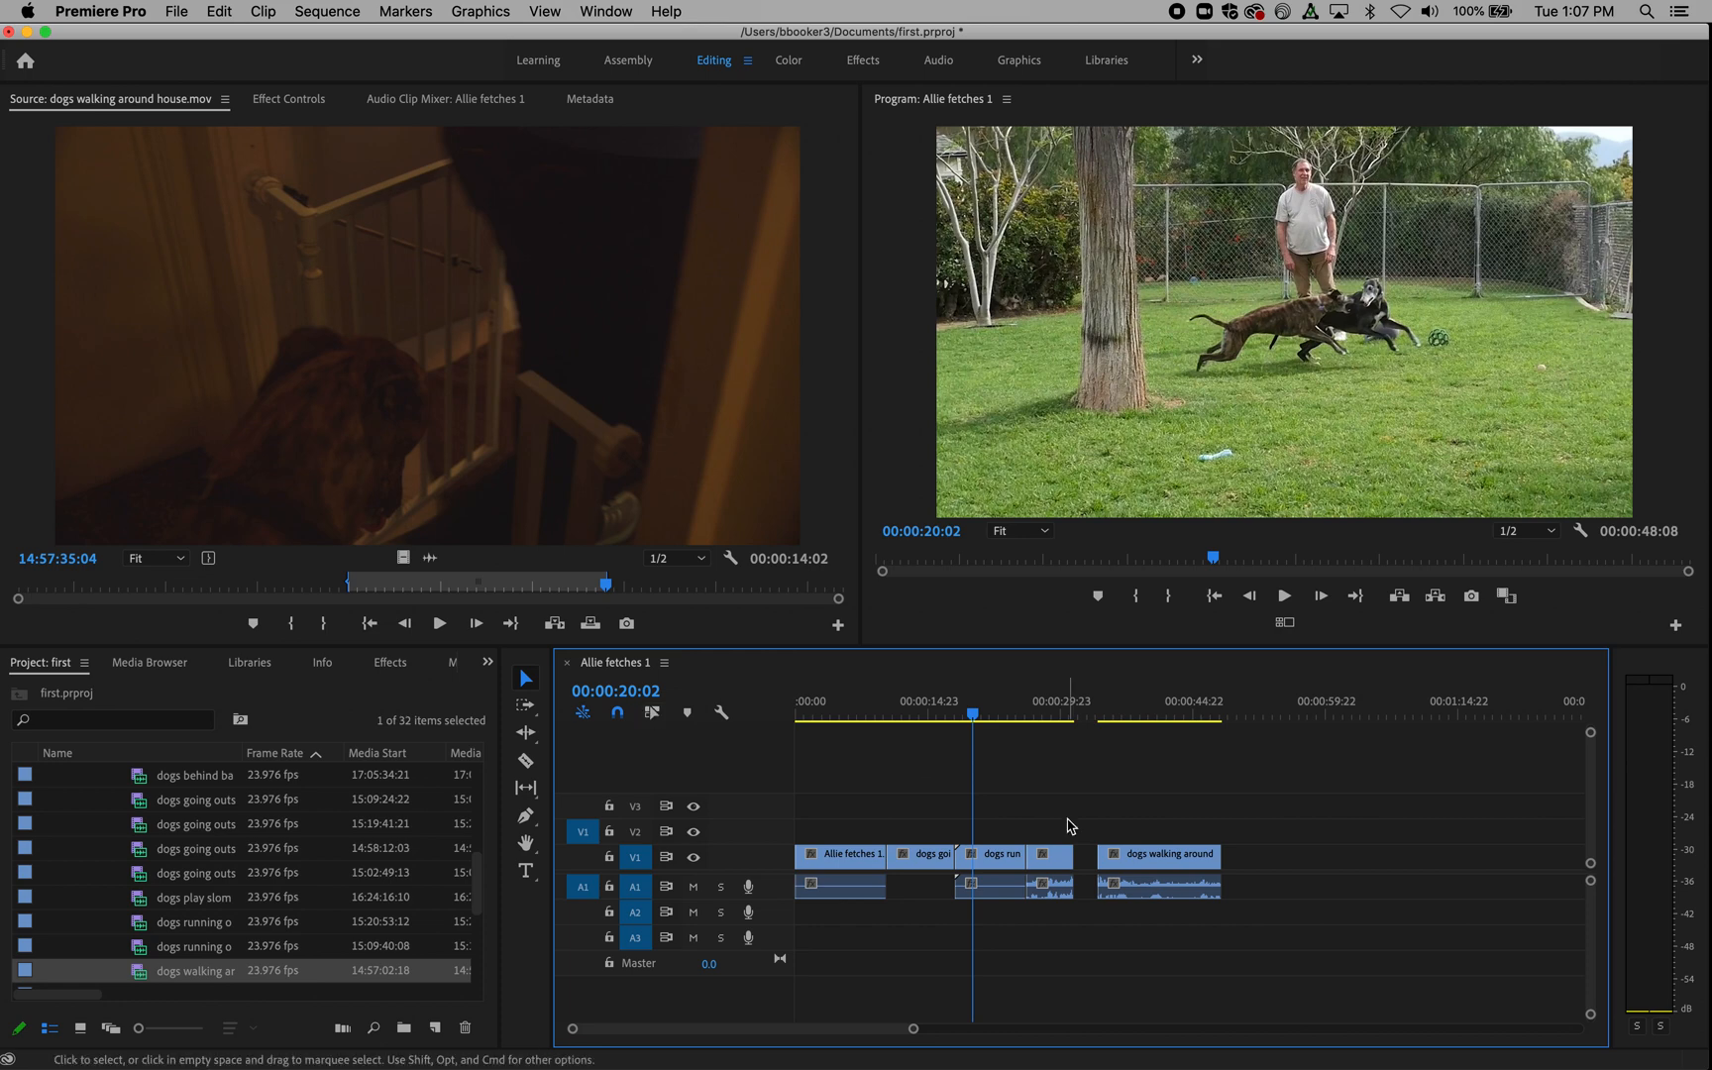
left_click_drag(1139, 856, 1223, 859)
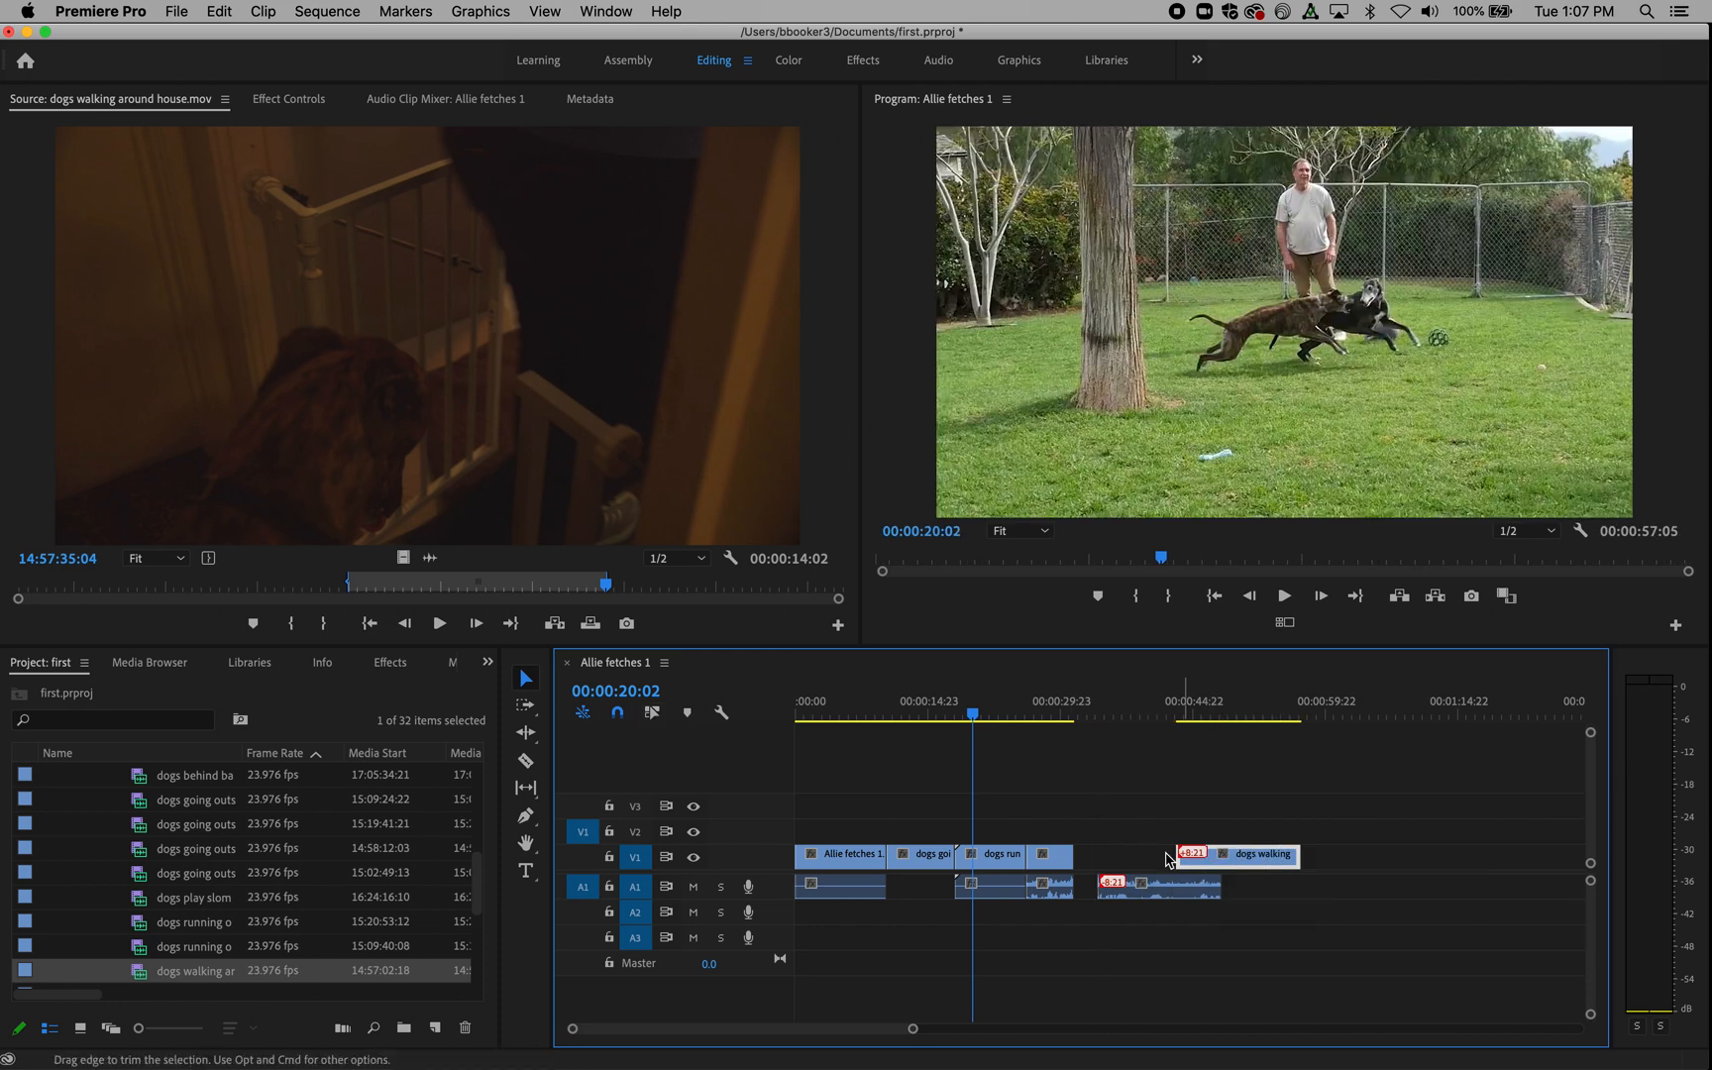
left_click_drag(1152, 896, 1156, 889)
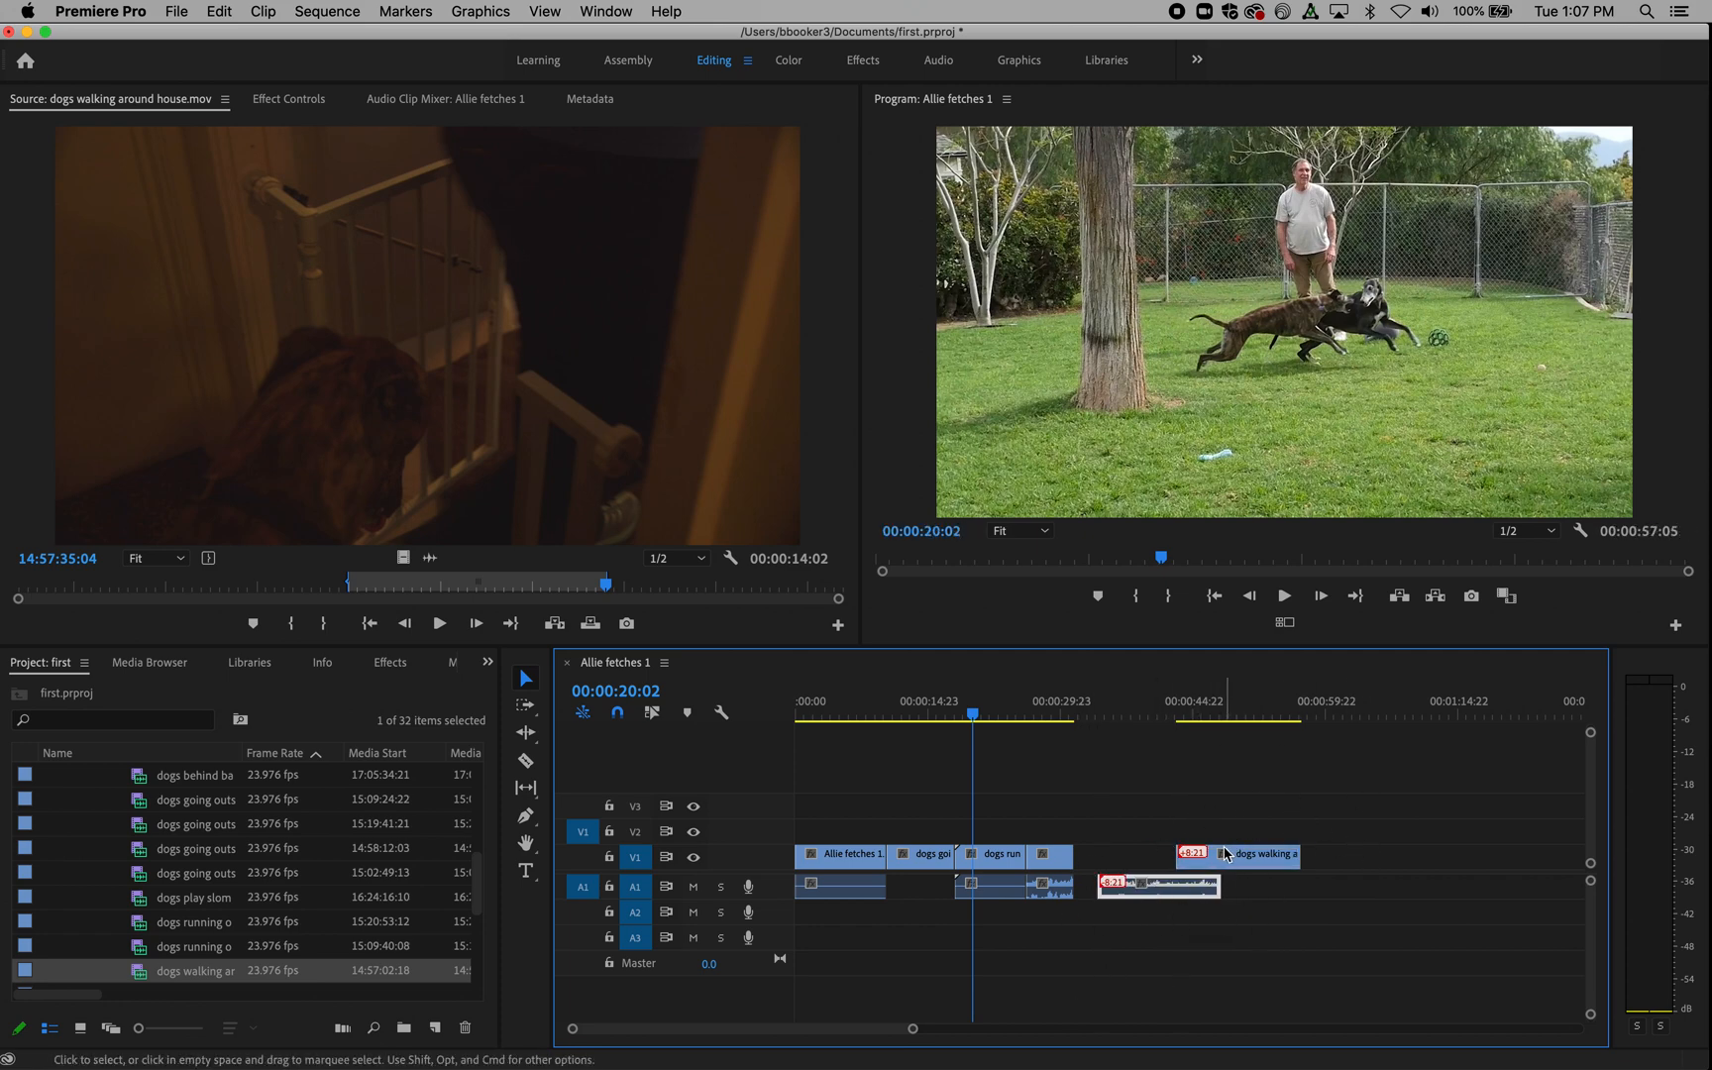
left_click_drag(1230, 854, 1149, 862)
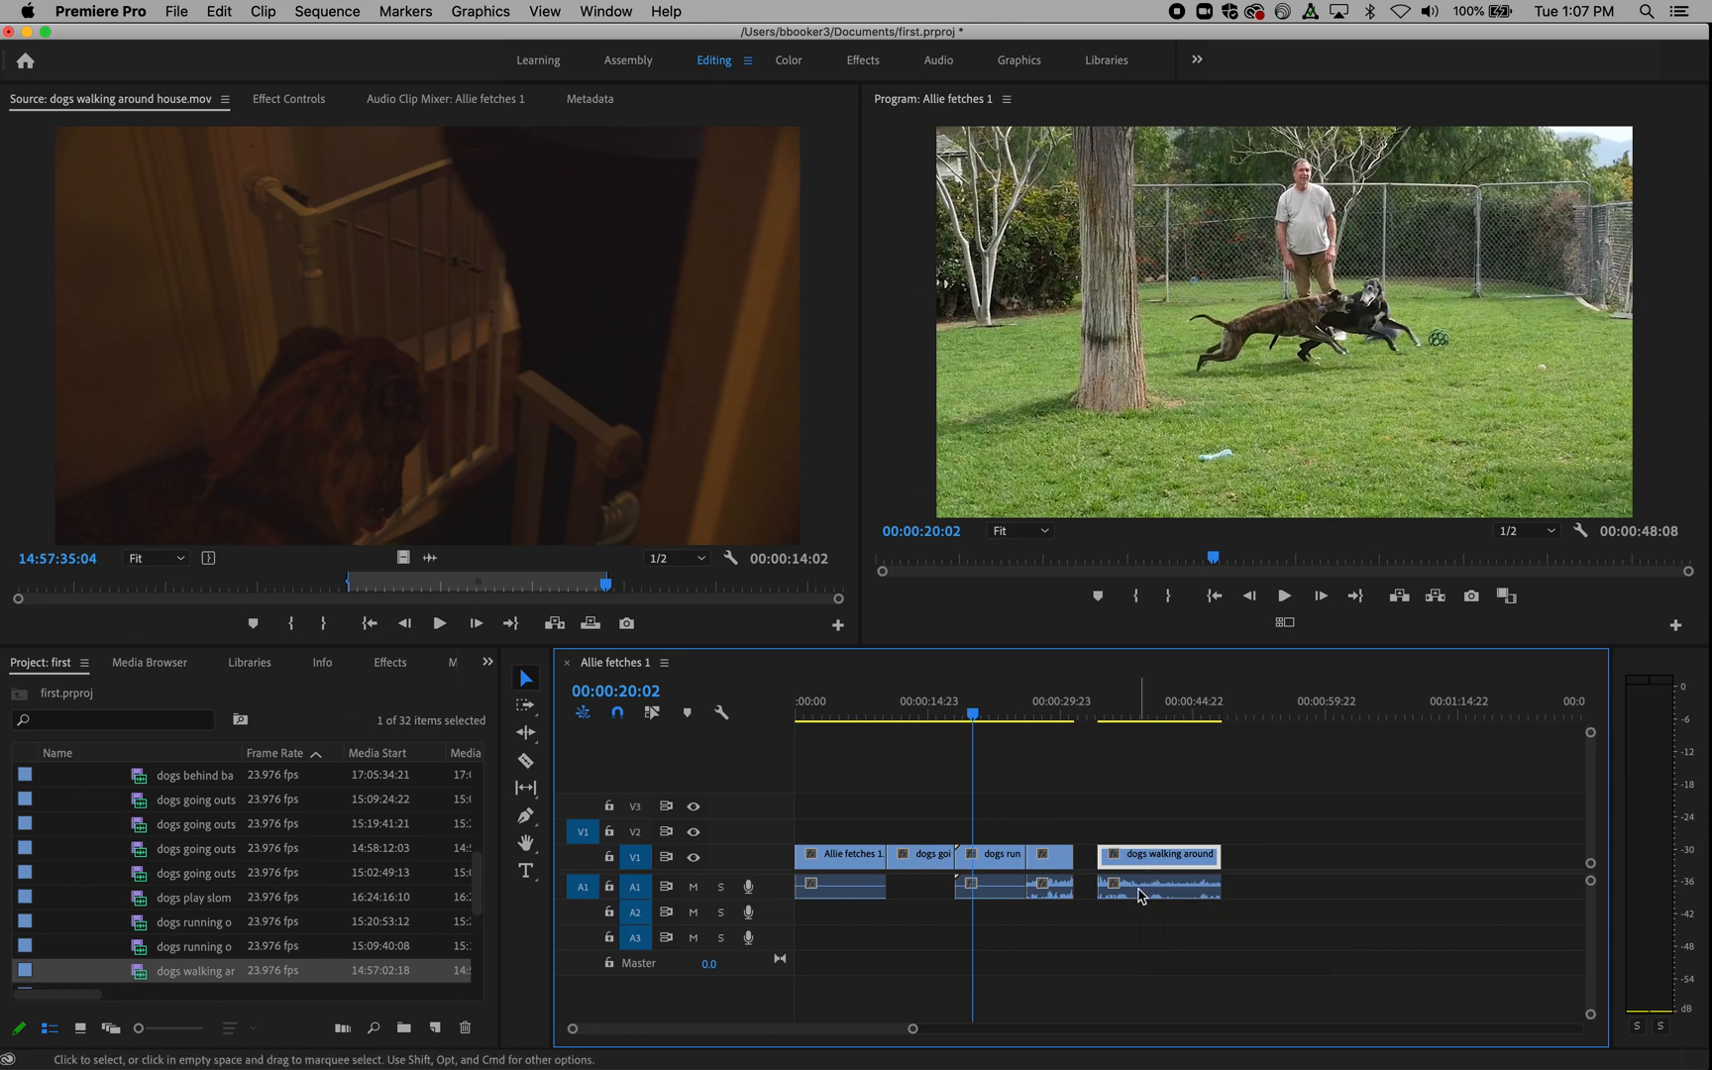
- Delete only the audio of the dogs walking around house.mov clip from track A1, keeping its video
left_click(654, 720)
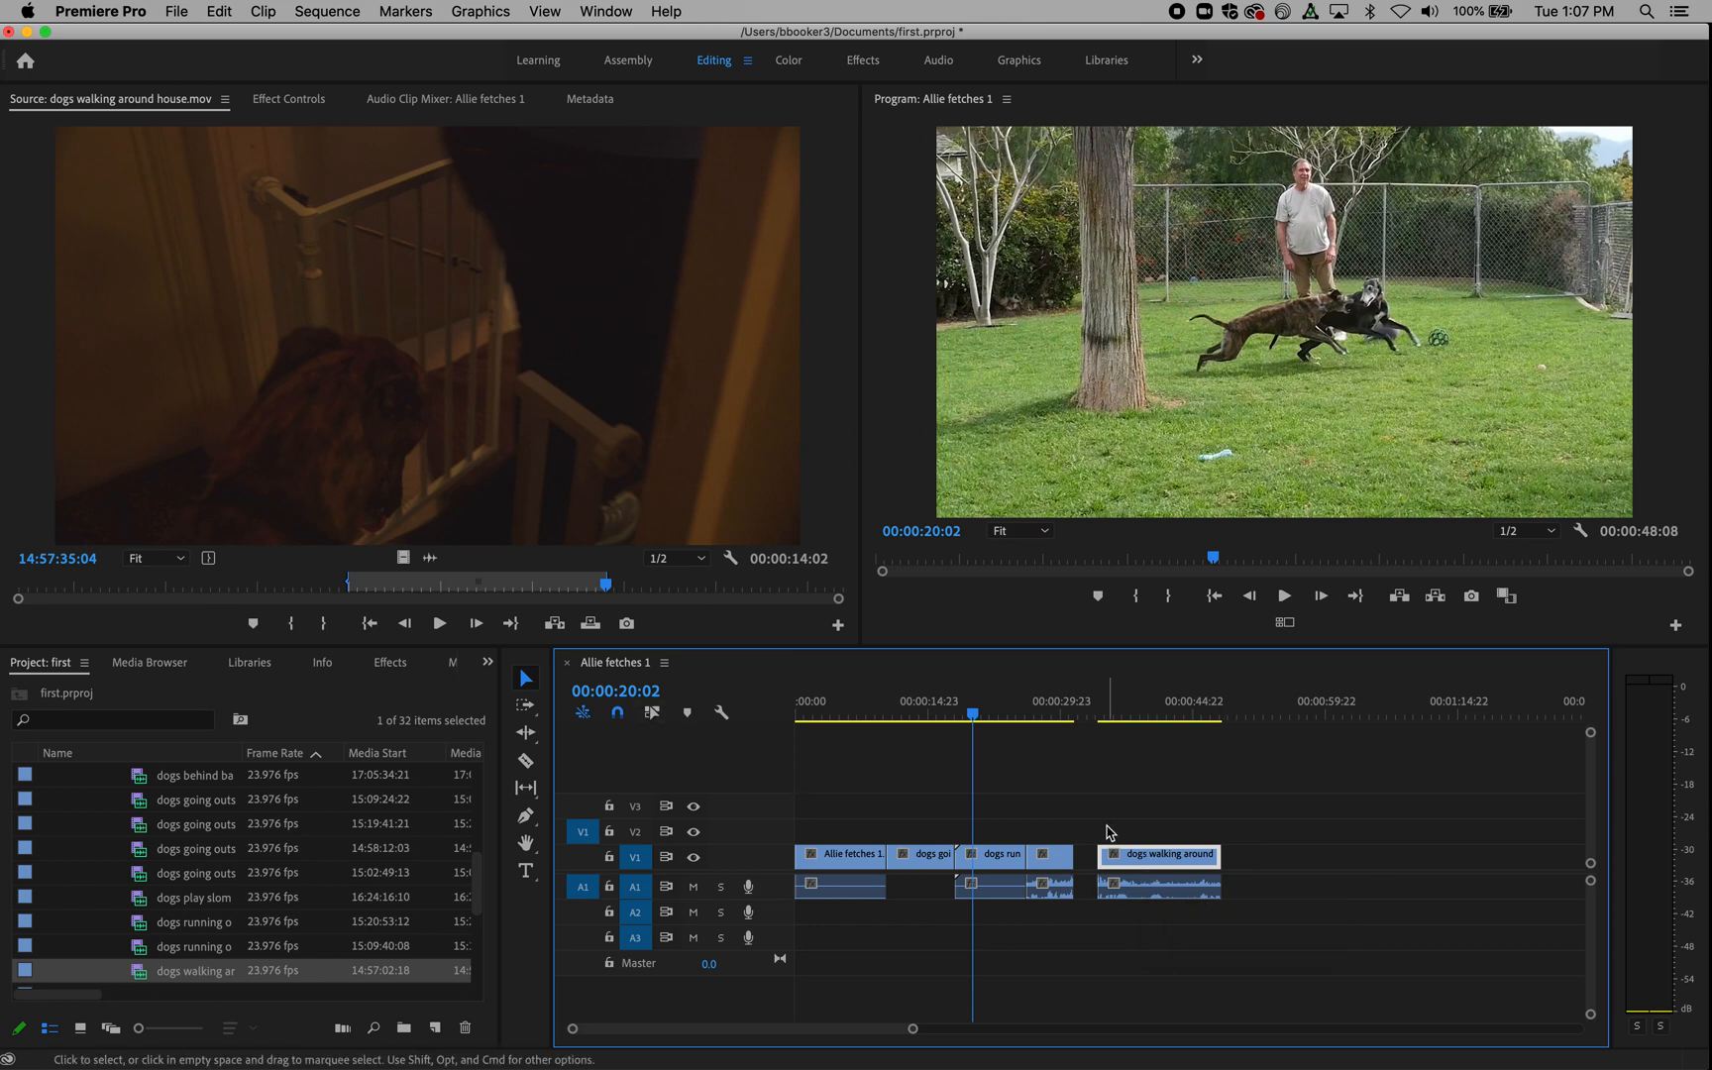
left_click(1142, 895)
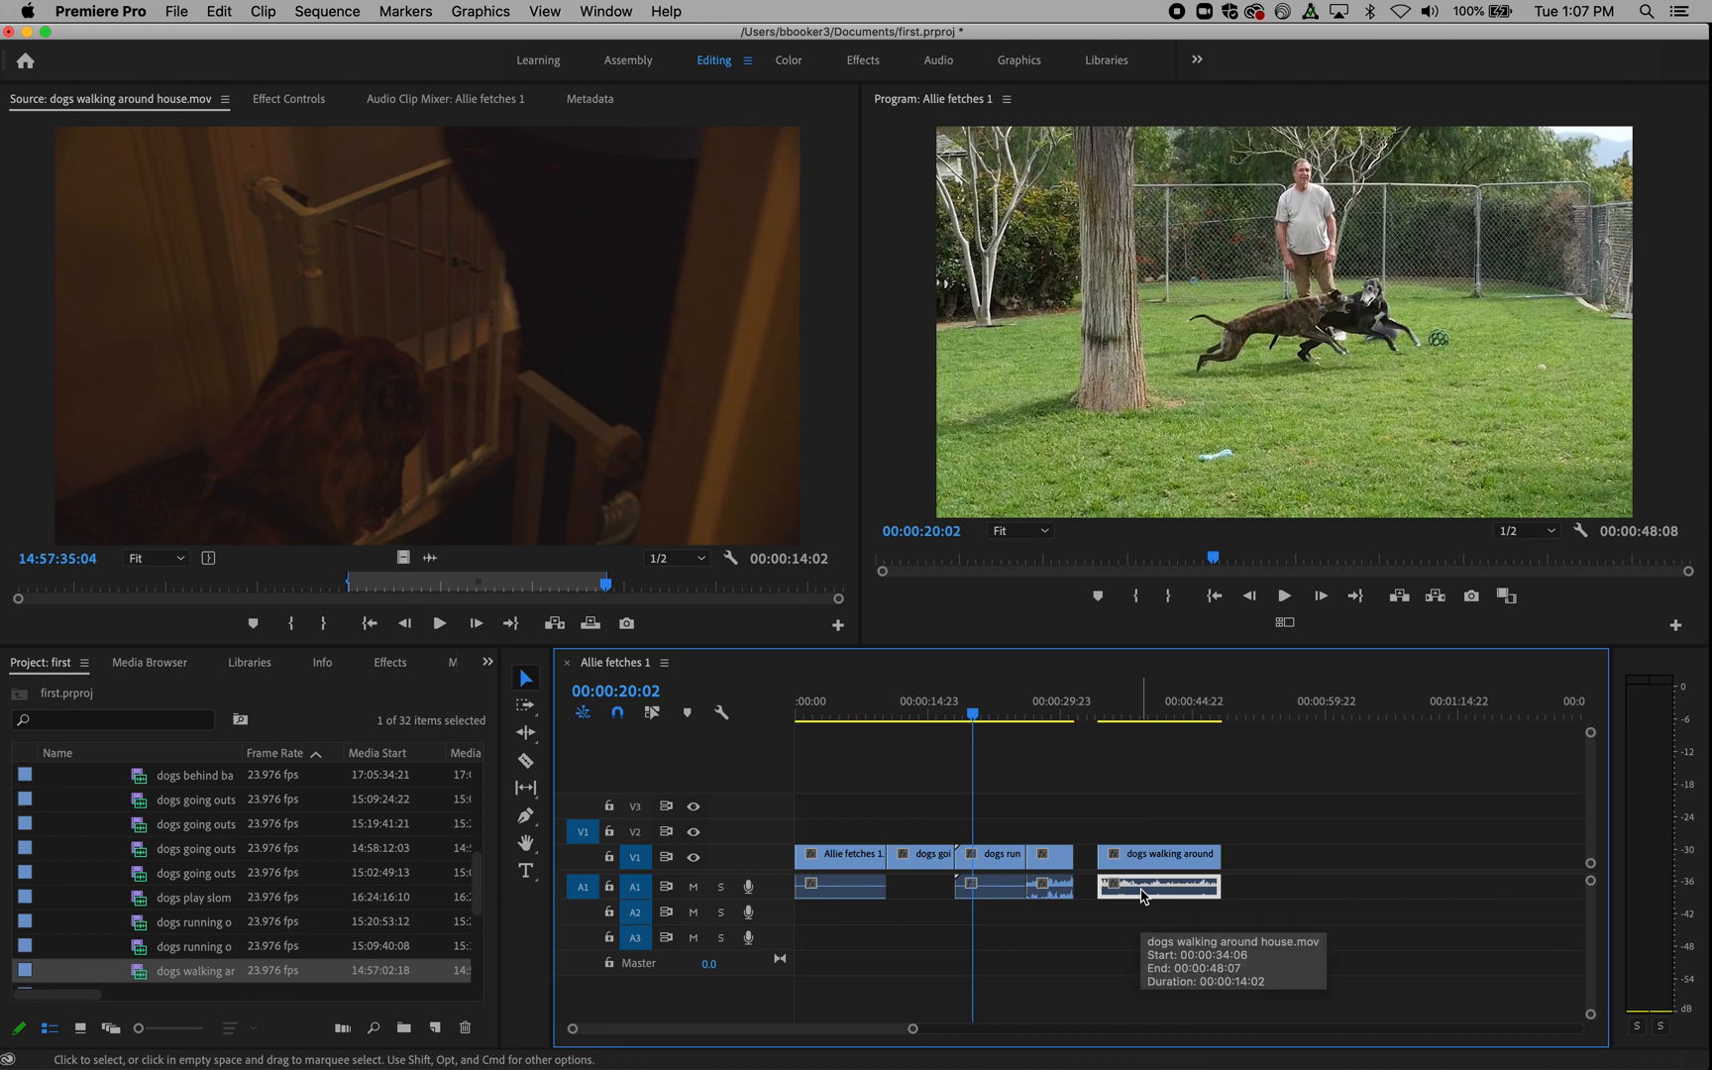
key("Delete")
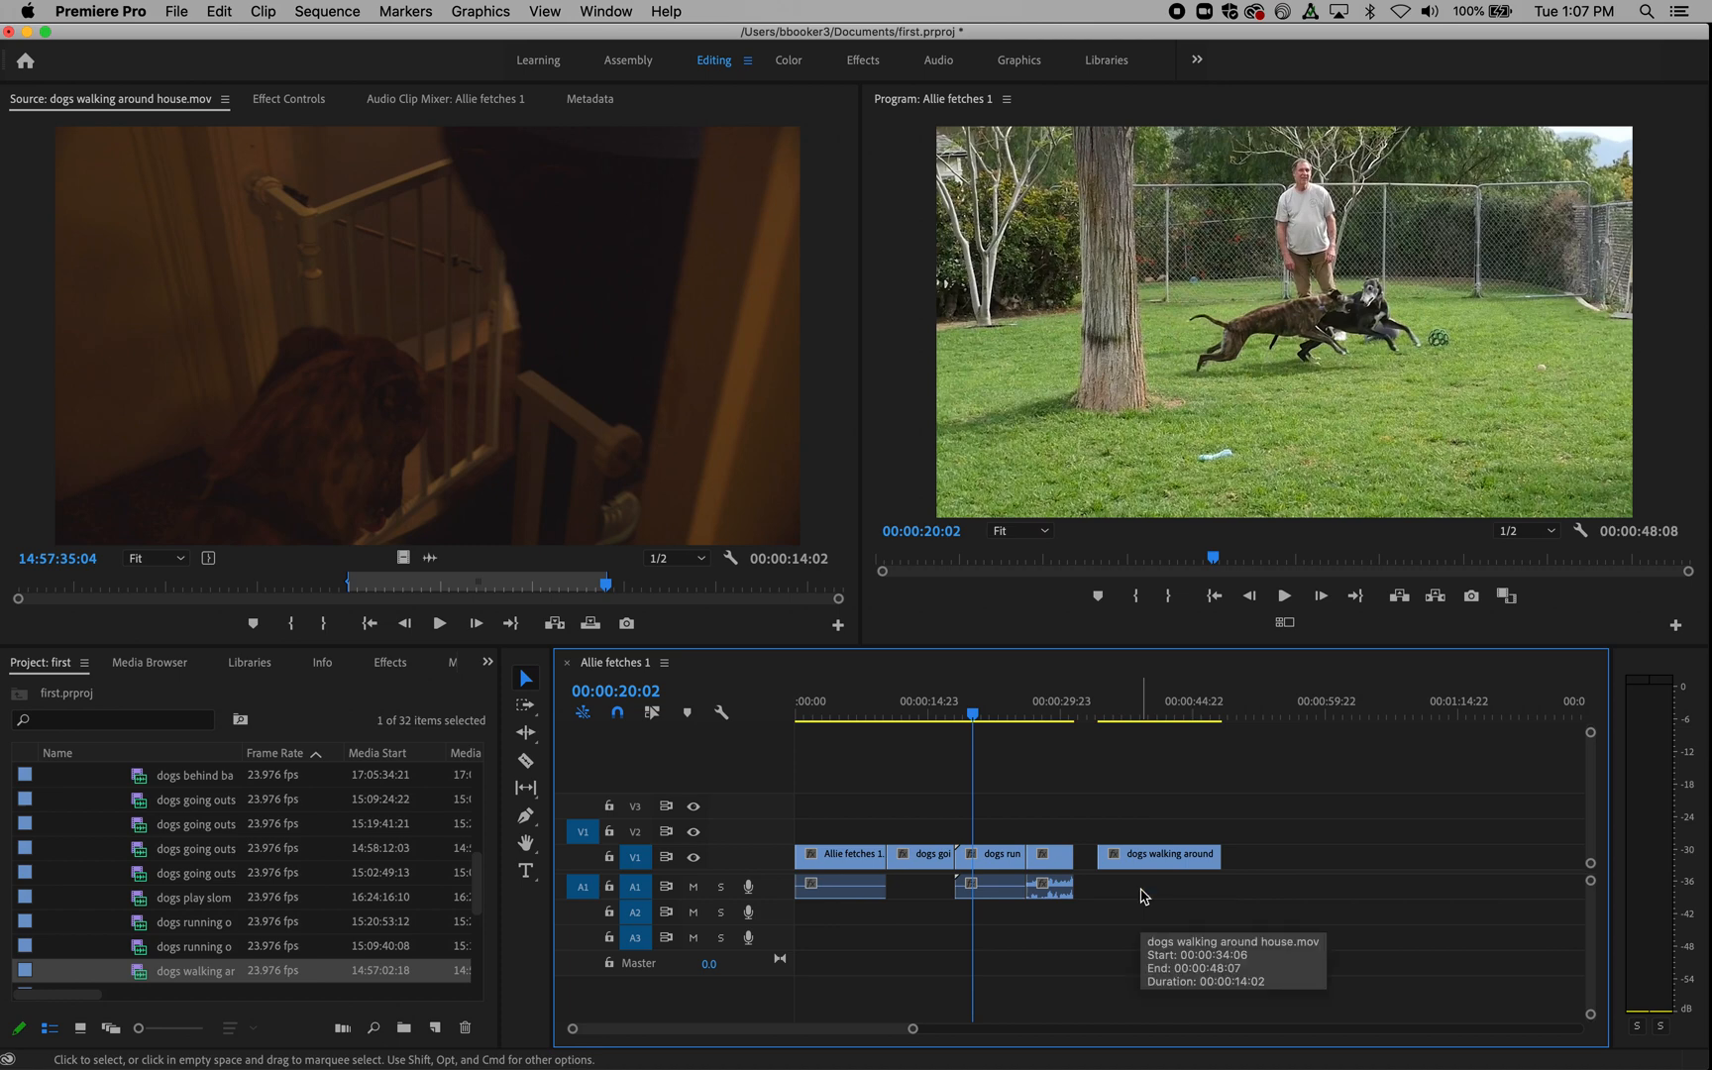
- Turn linked selection back on and select the short clip before the gap together with its audio
left_click(654, 713)
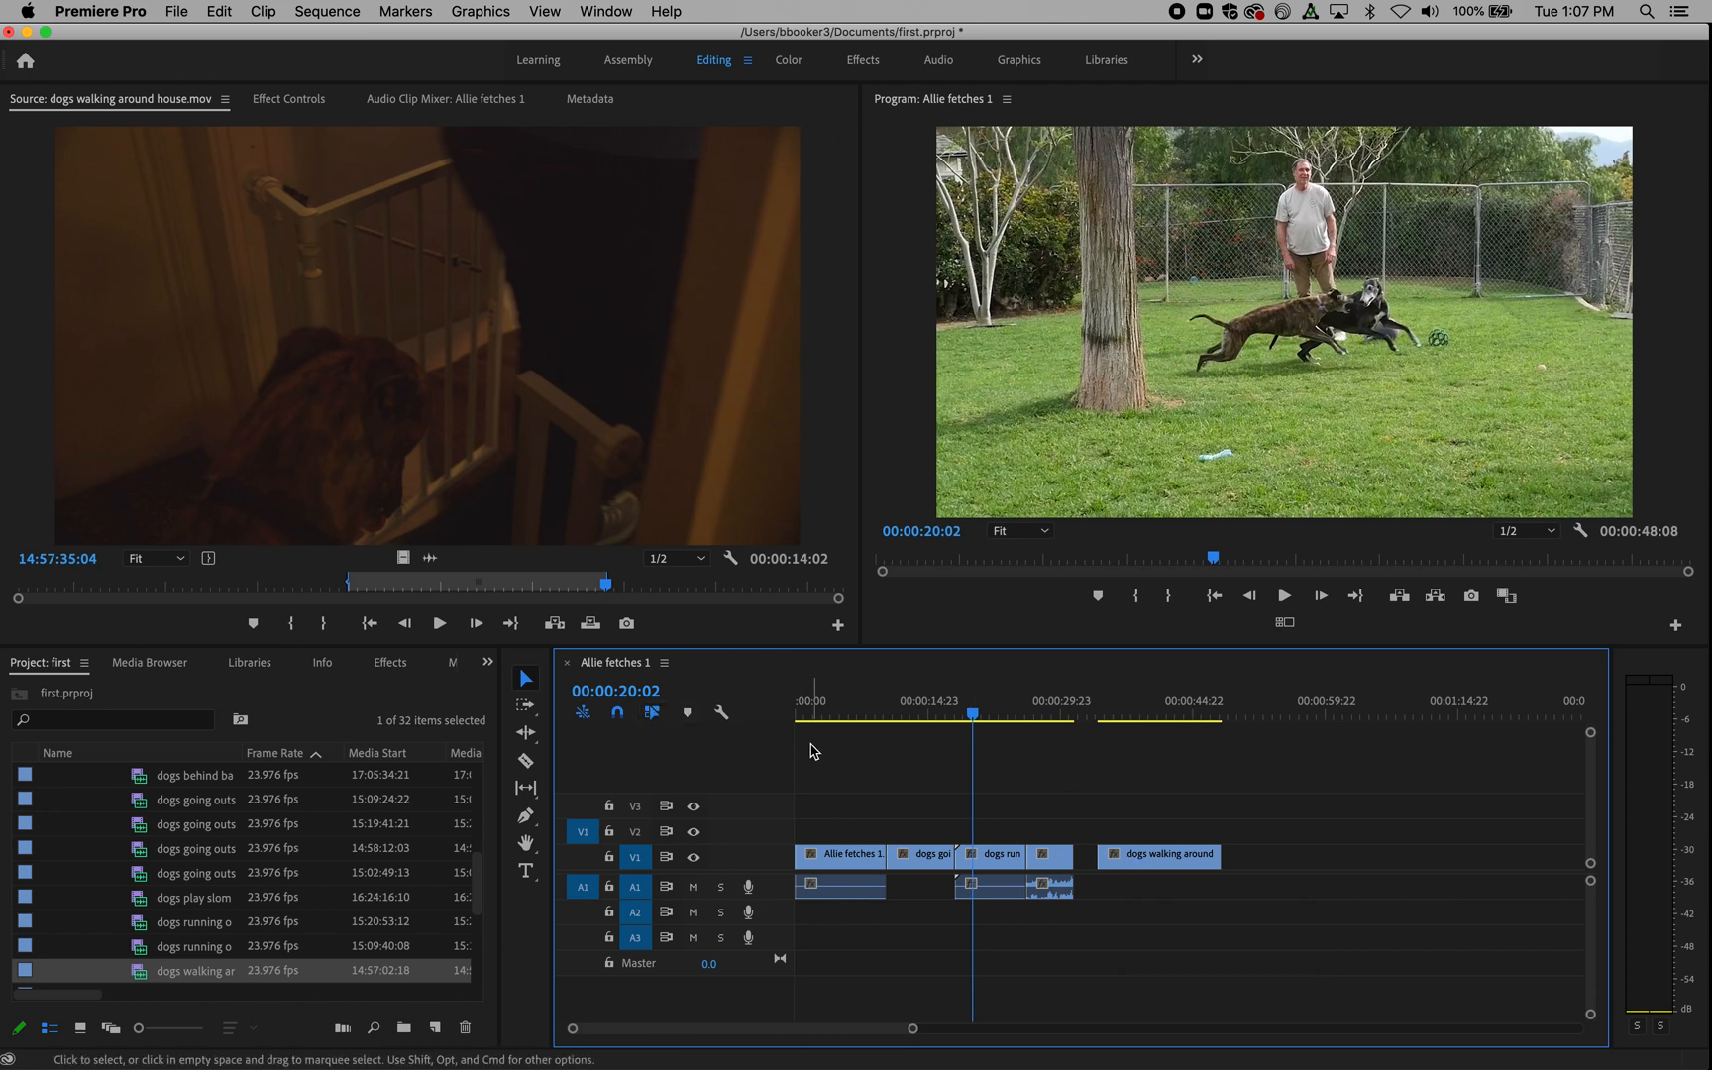
mouse_move(1045, 856)
left_mouse_down()
mouse_move(1293, 860)
mouse_move(1043, 859)
left_mouse_up()
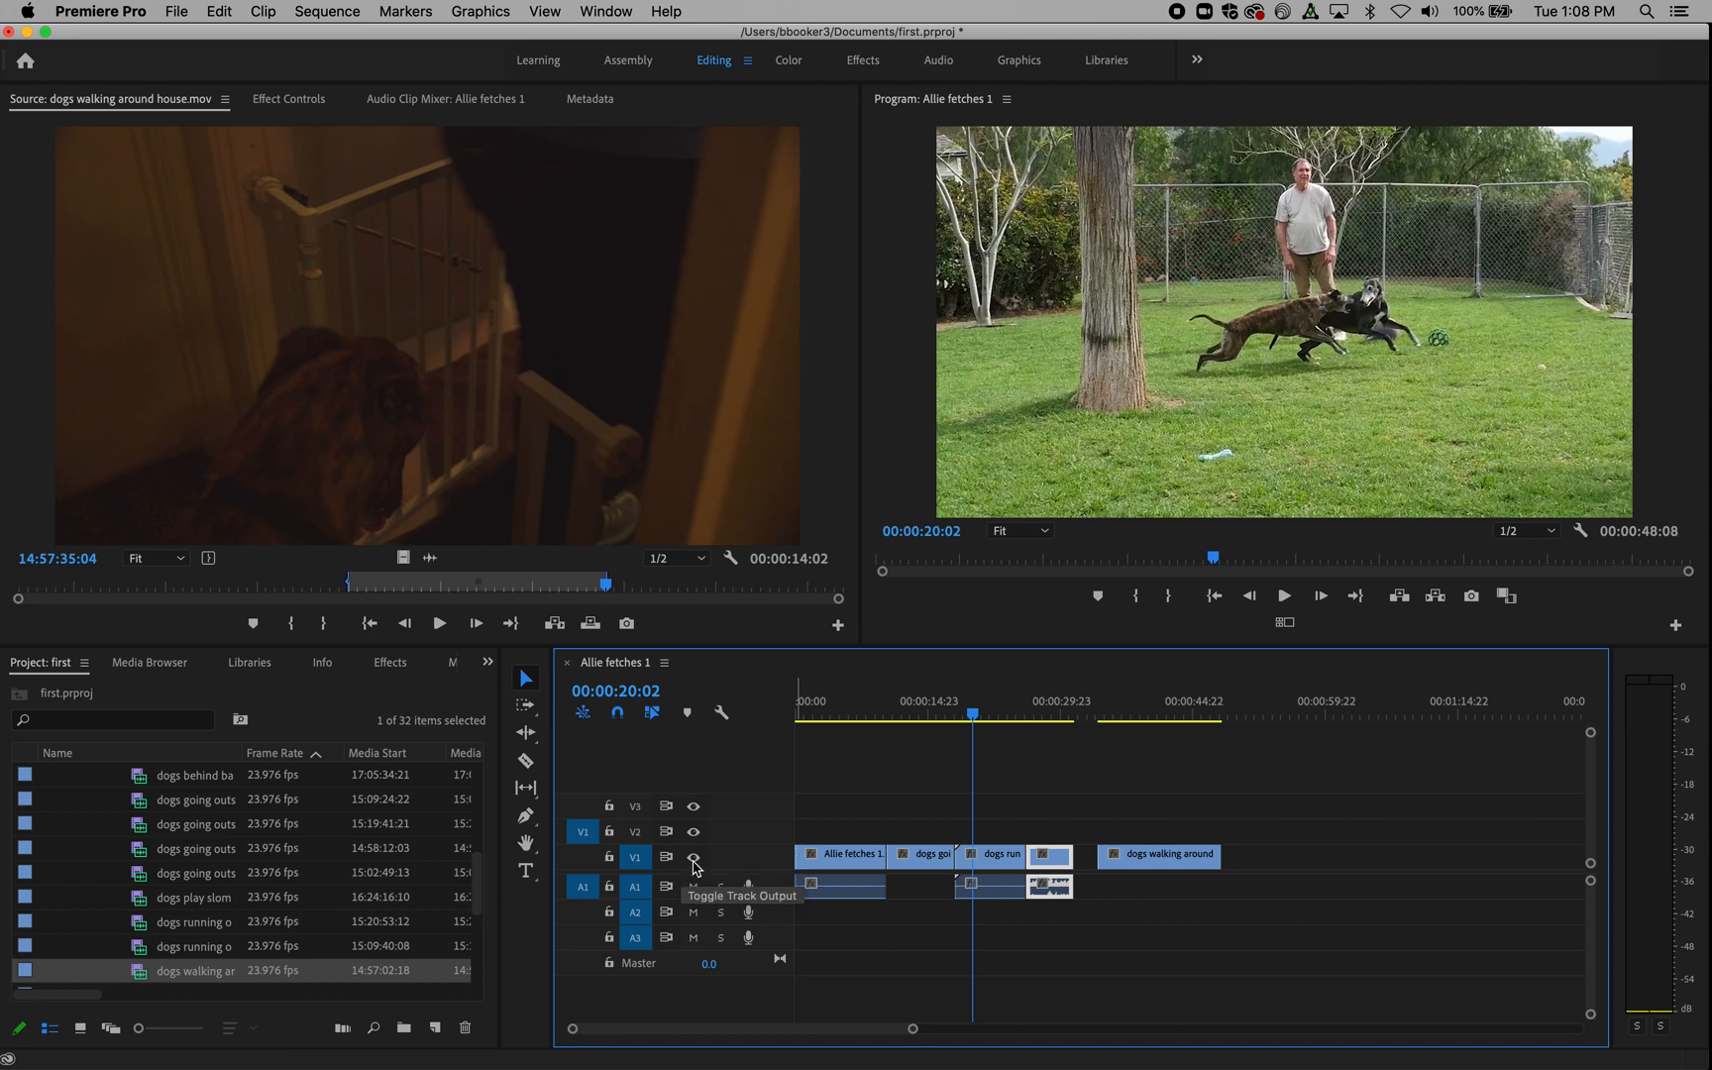
- Hide the output of video track V1, check the program picture at 00:00:02:18, and show the track again
left_click(694, 858)
left_click(693, 858)
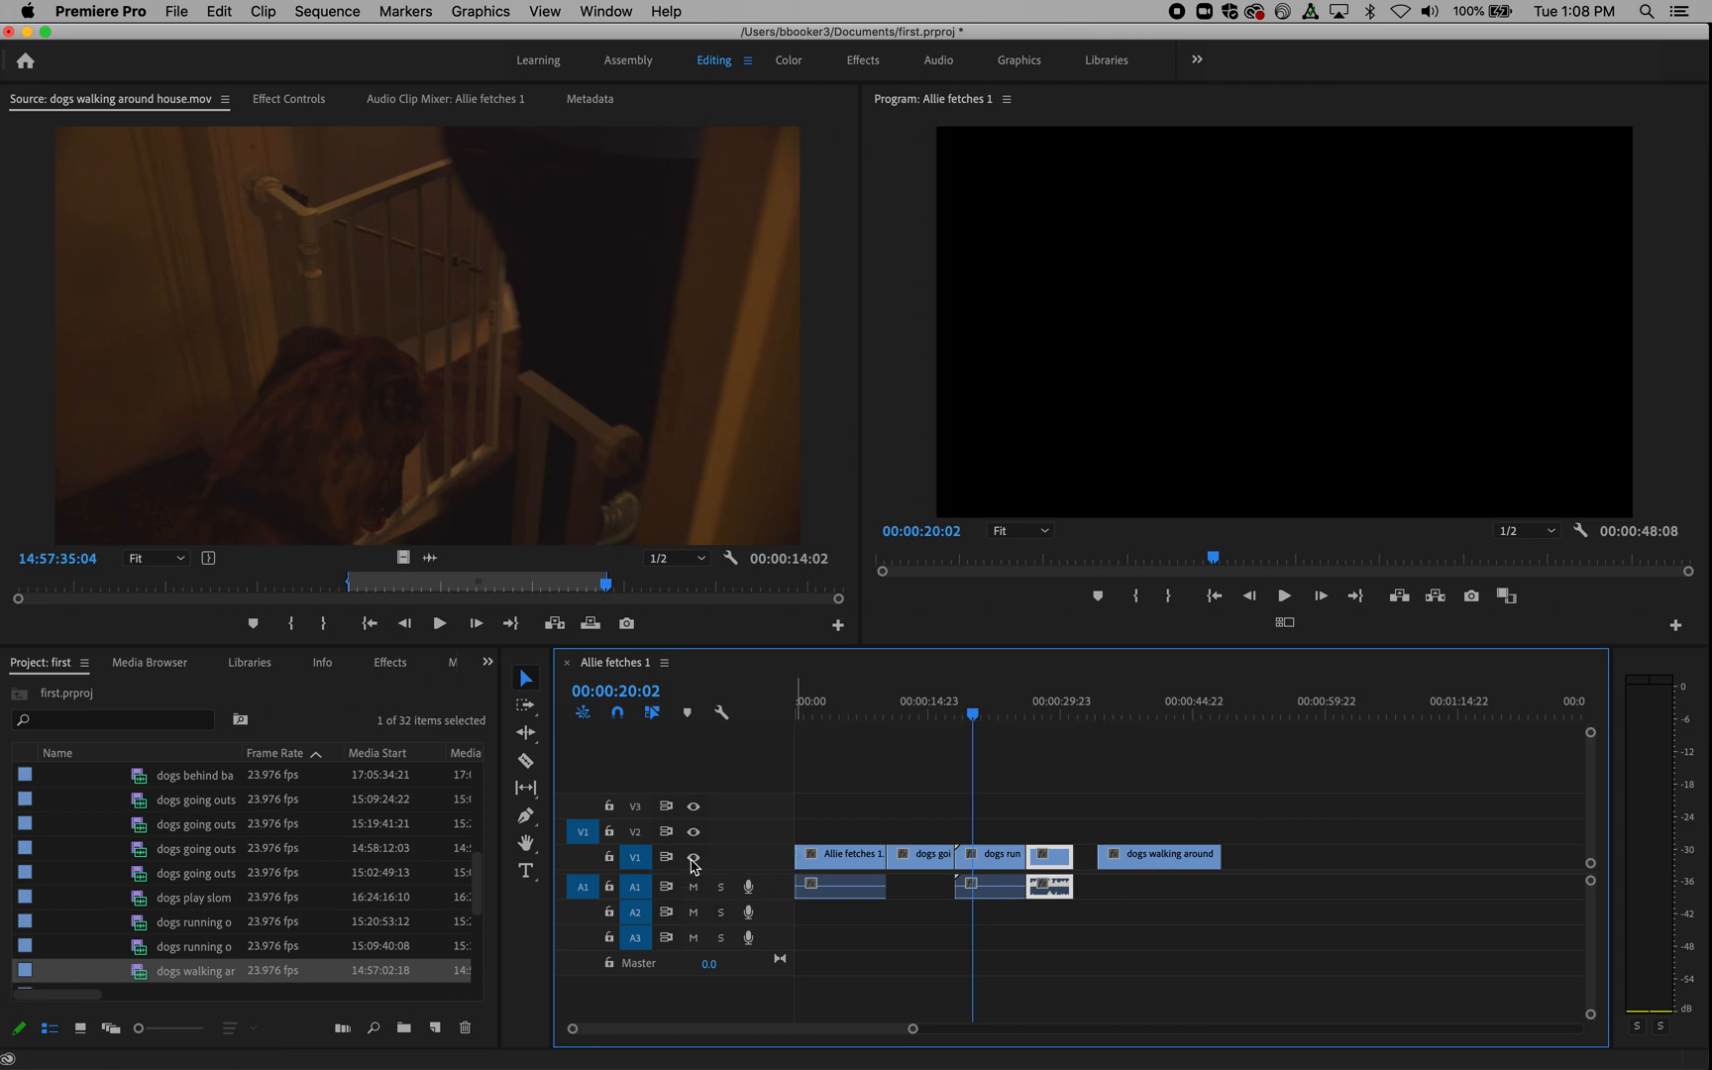
left_click(694, 860)
left_click_drag(884, 703, 822, 705)
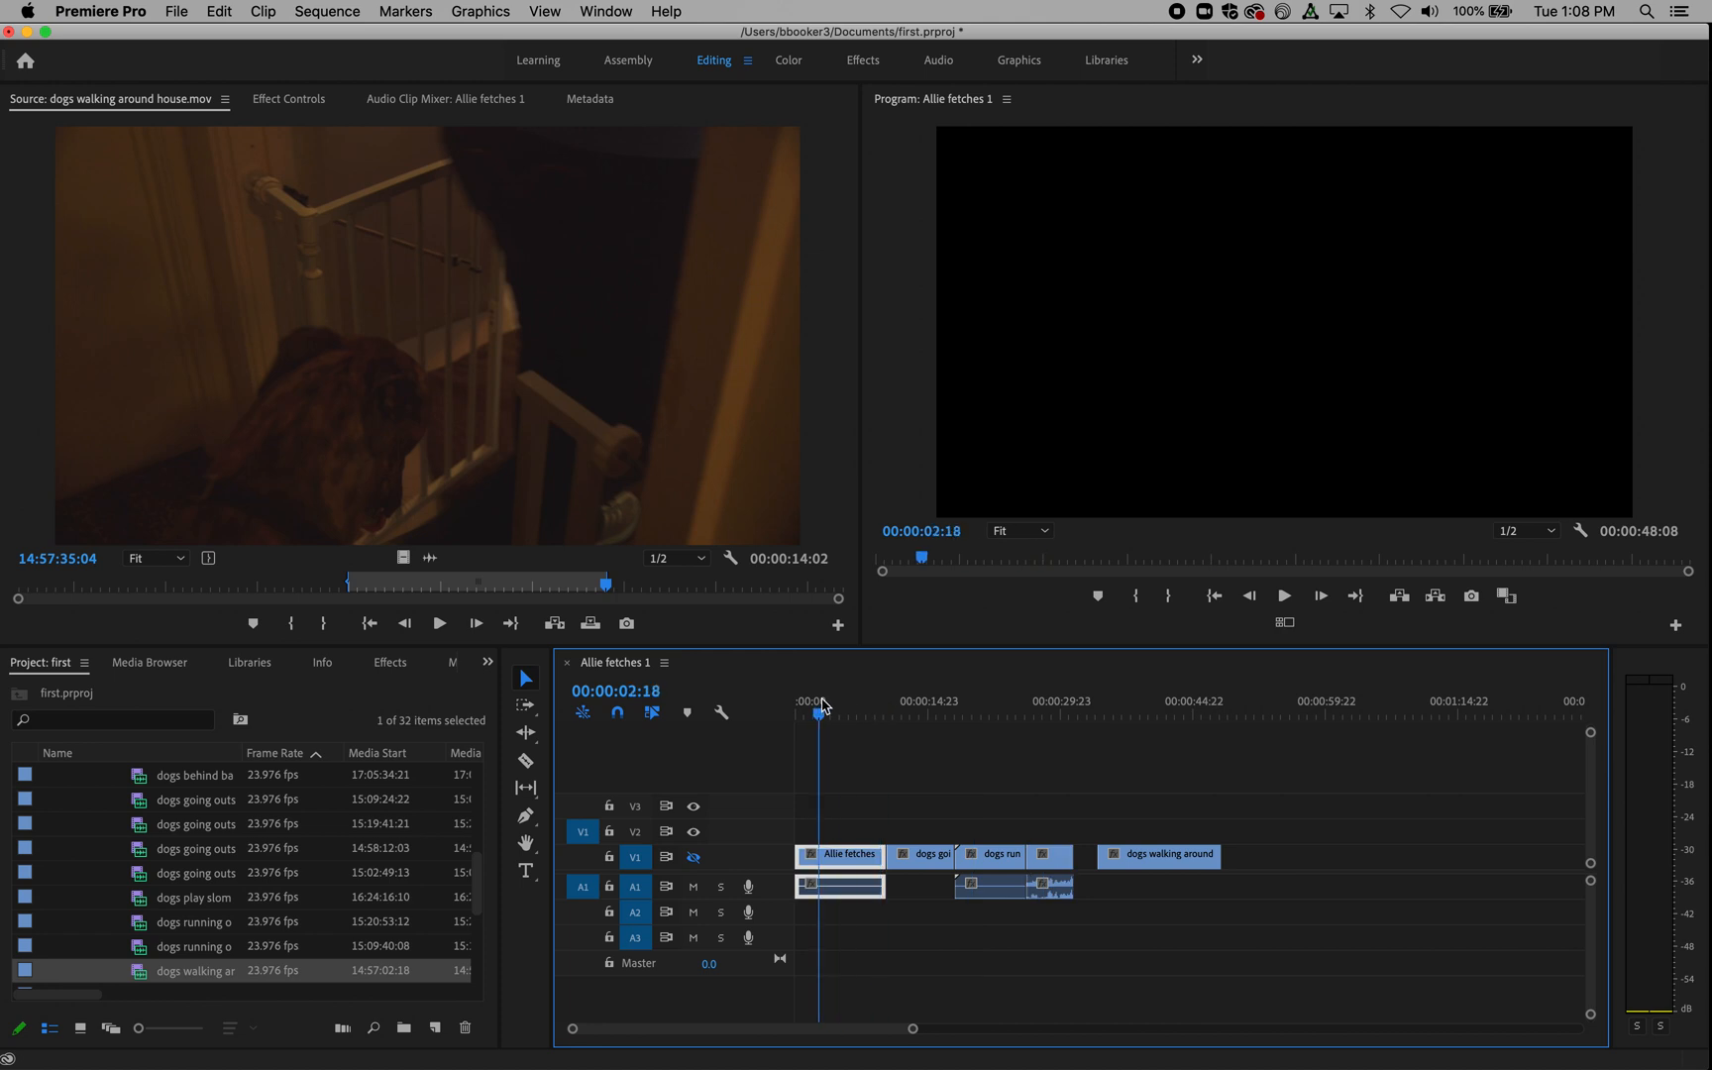
left_click(695, 858)
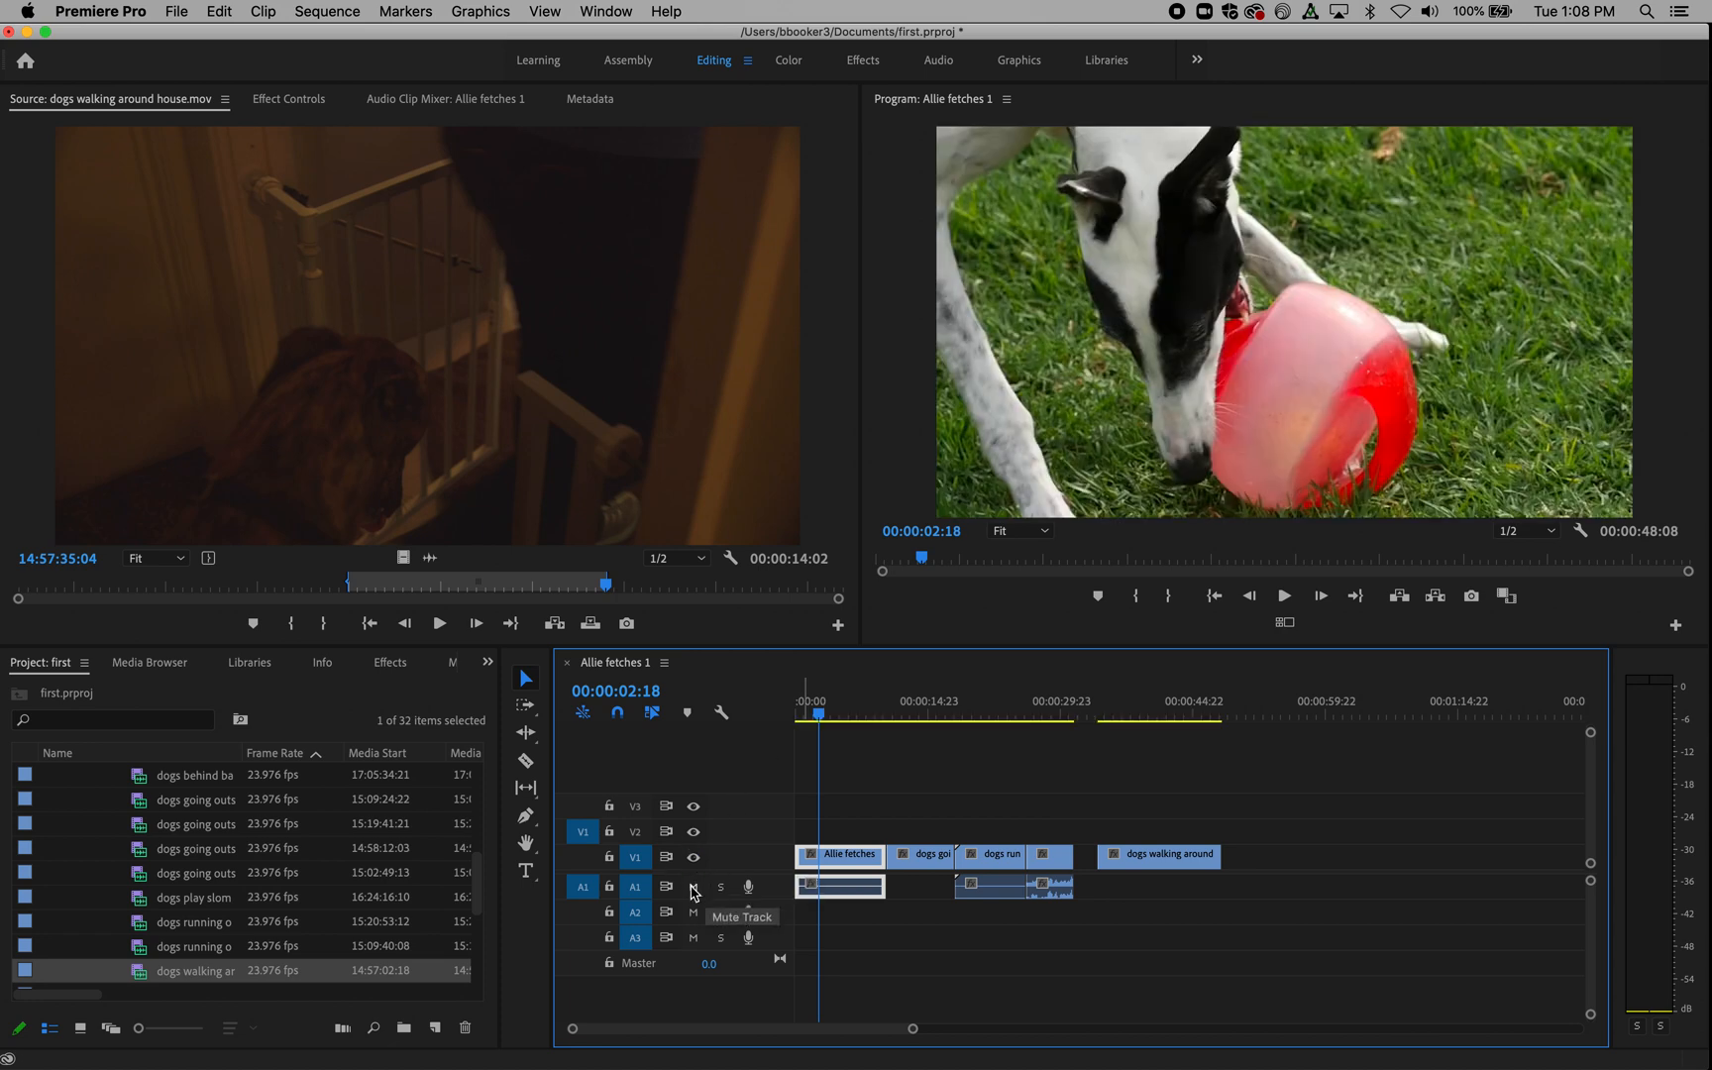
- Mute and unmute audio track A1, and try soloing the same track
left_click(694, 887)
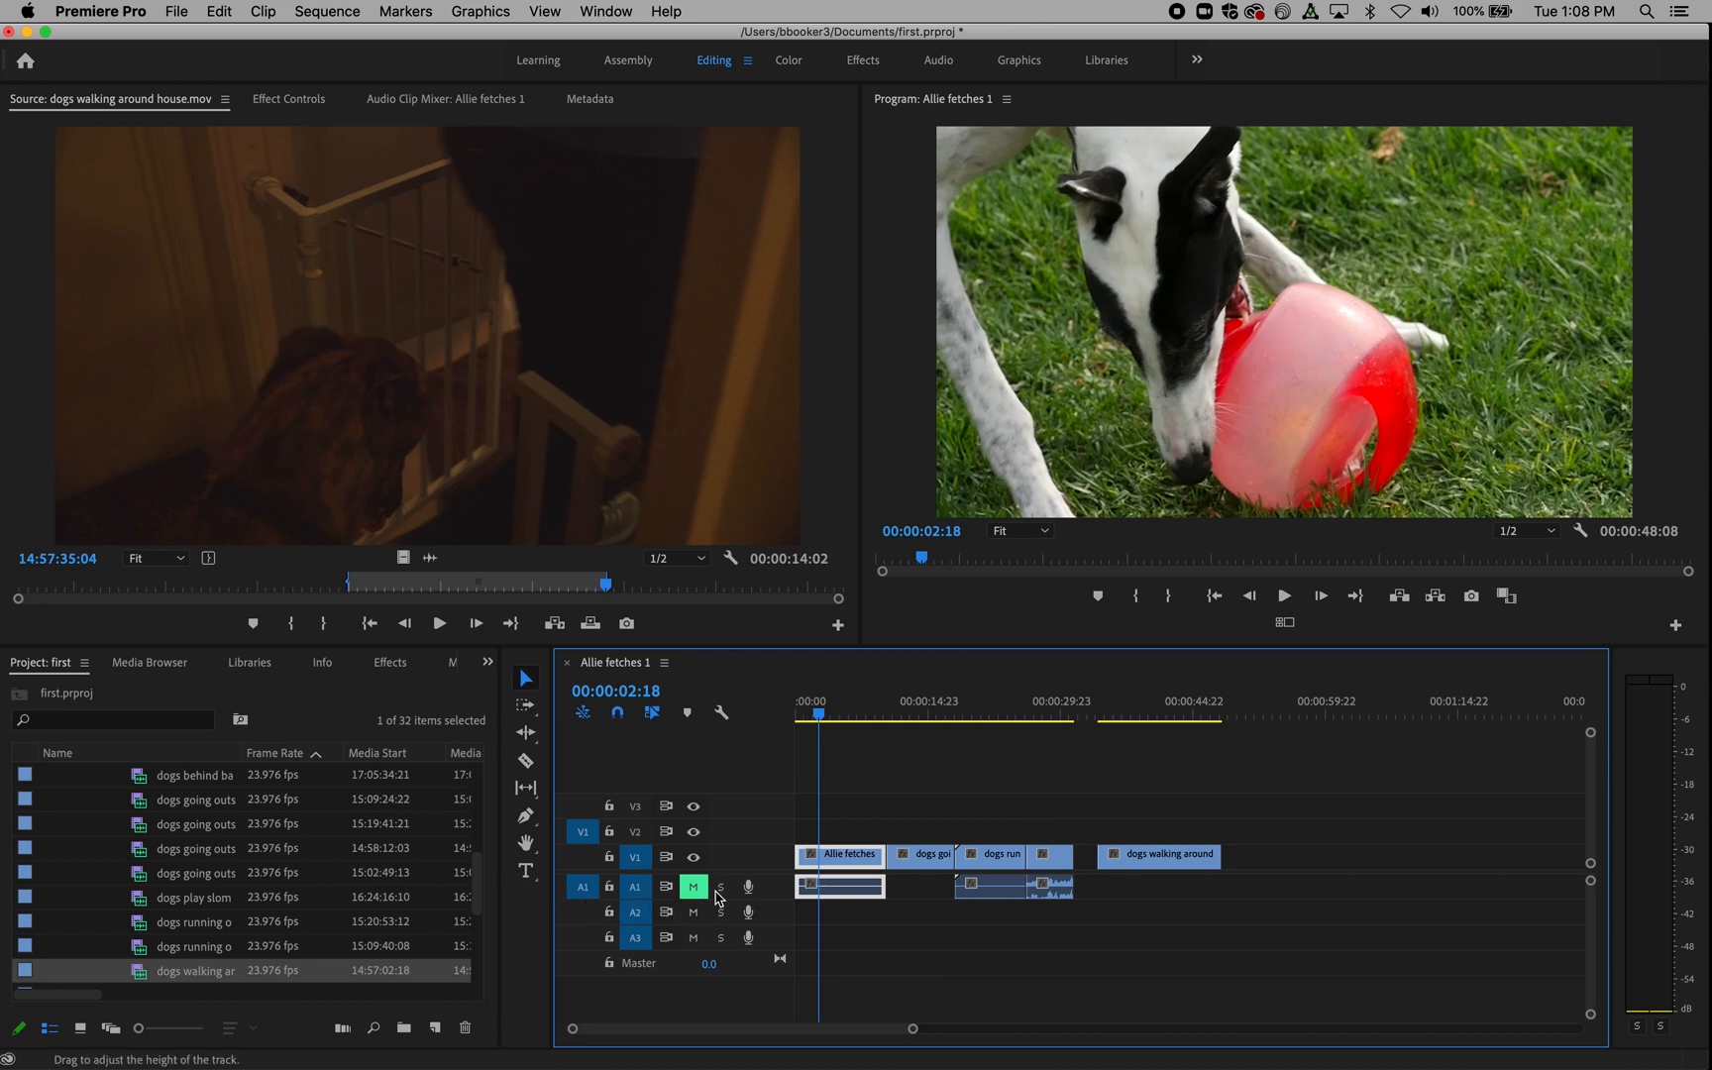
left_click(694, 888)
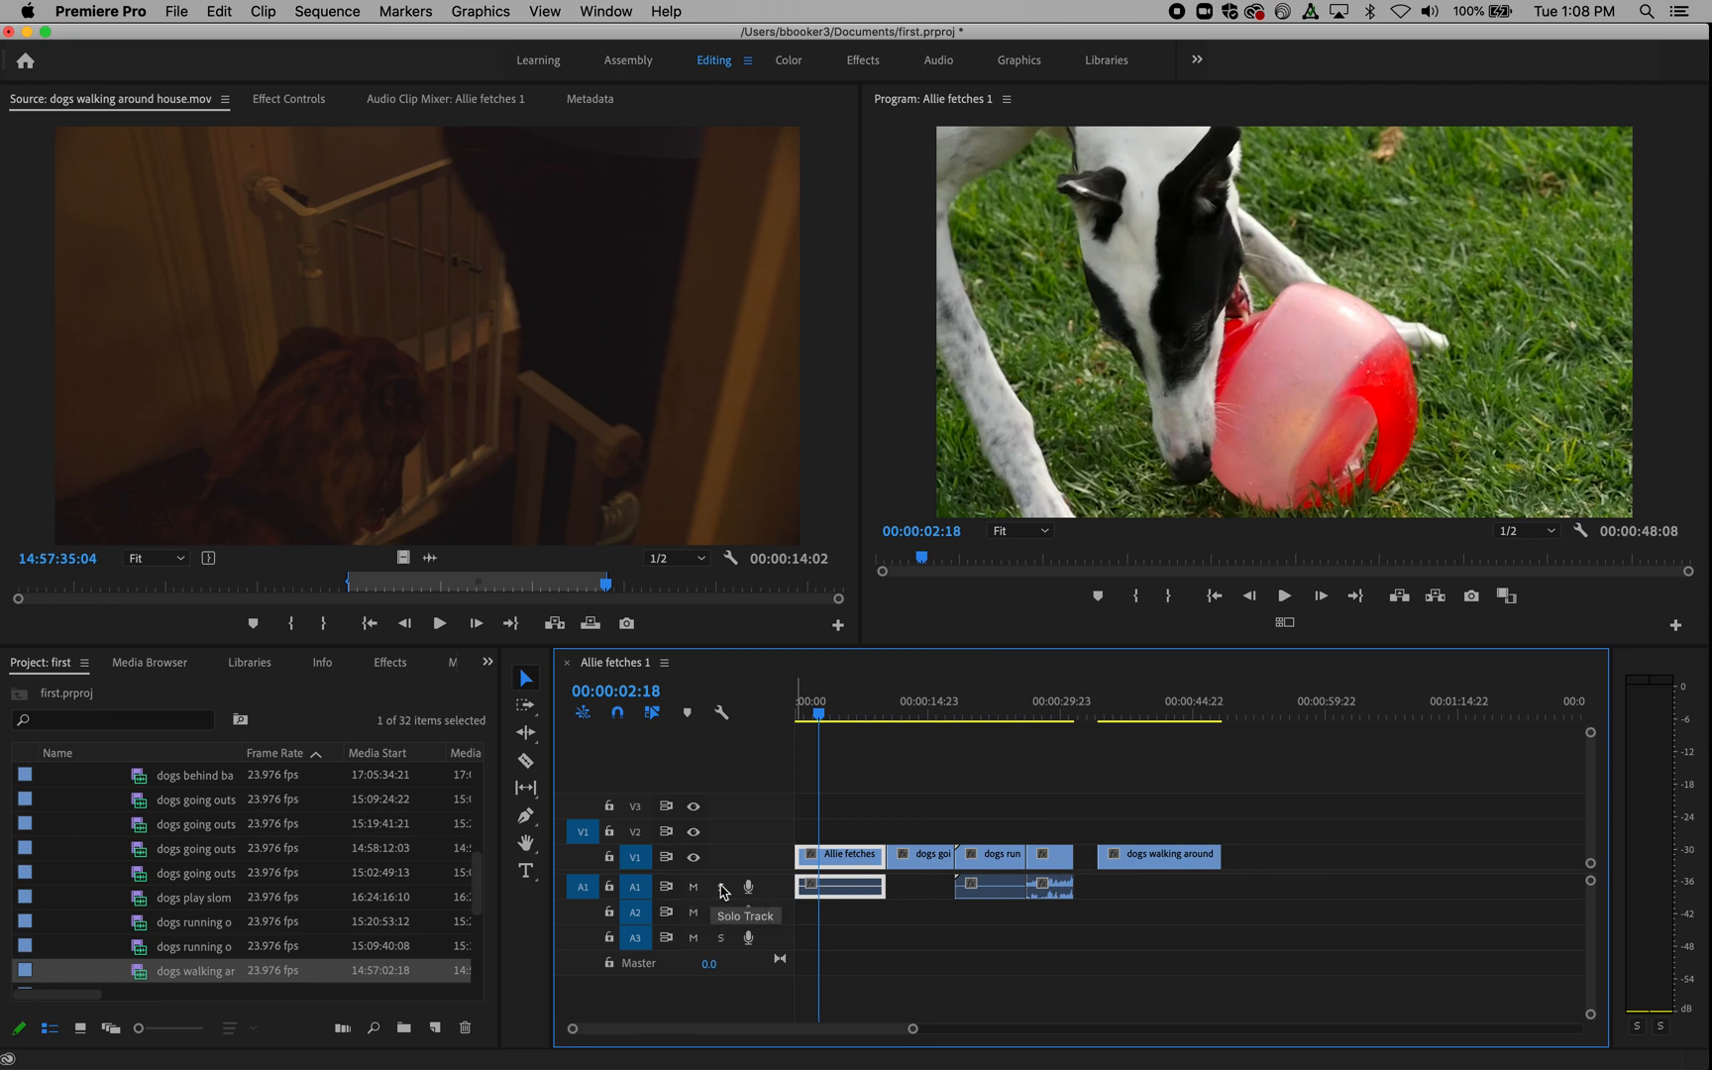
left_click(721, 887)
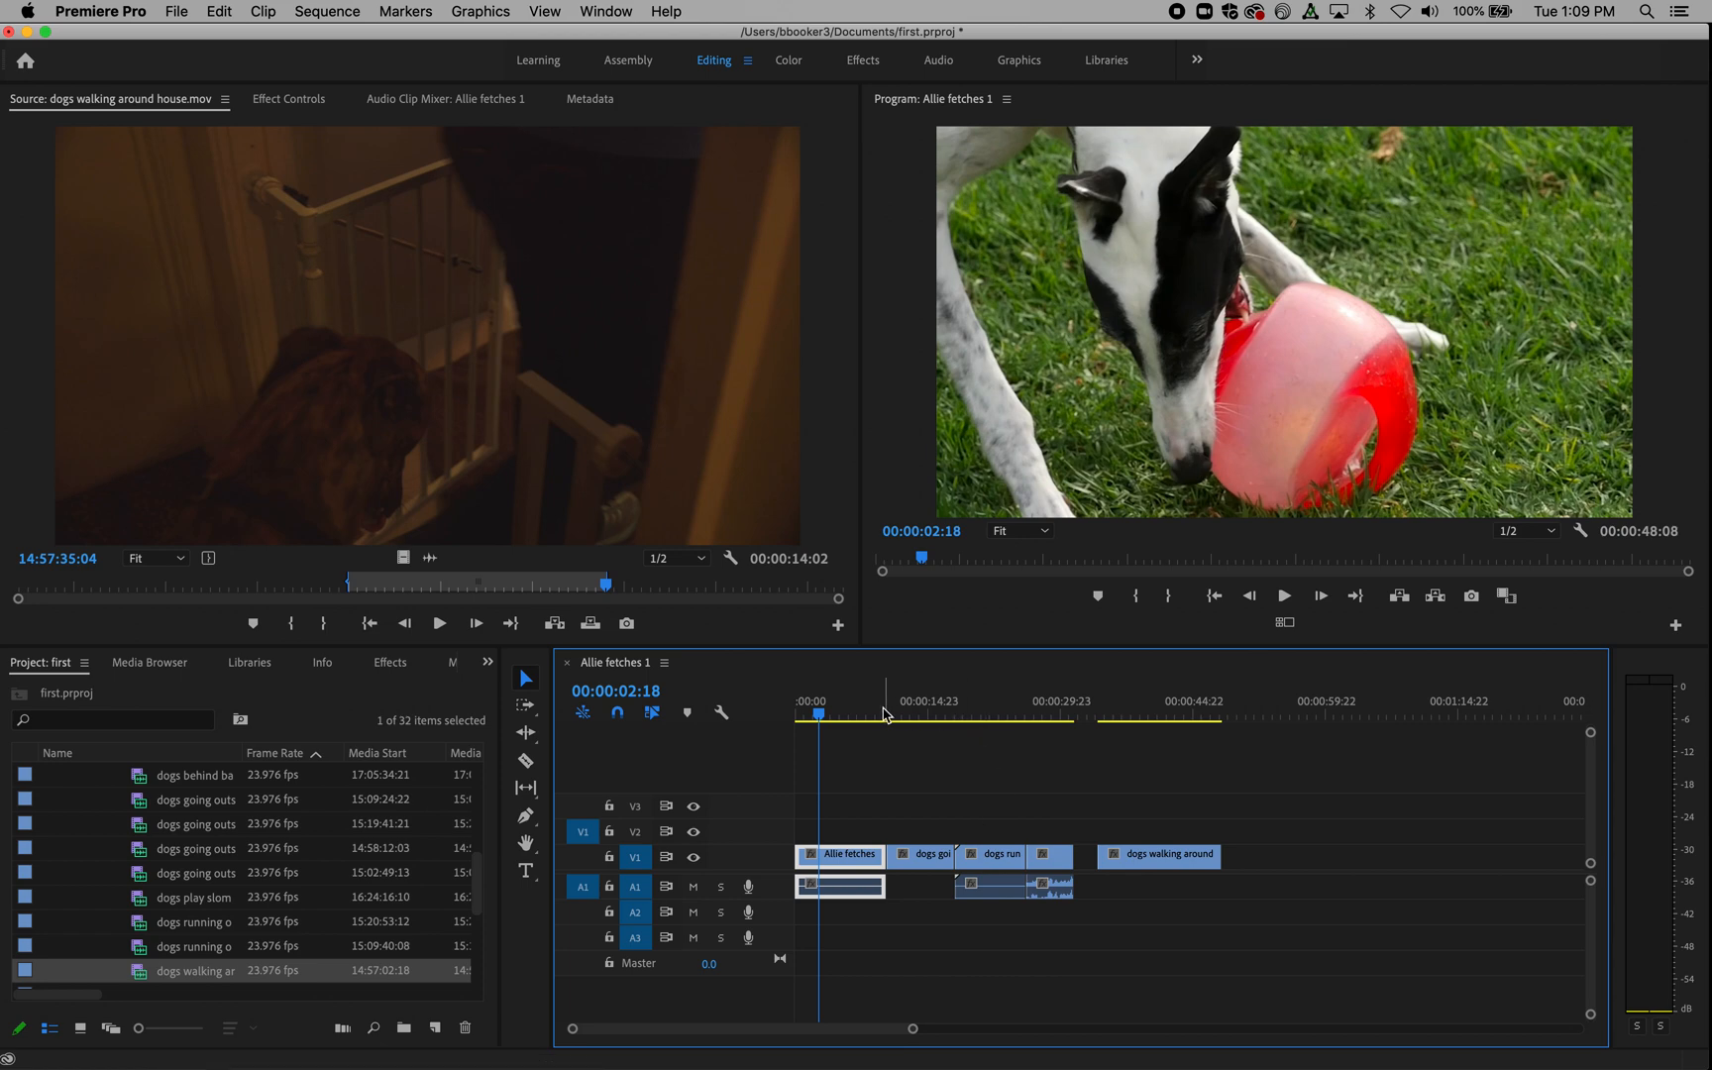
- Place only the video of the source clip Allie fetches 1.mov on track V2 at 00:00:10:10 and move the playhead to 00:00:13:11
left_click_drag(885, 710, 780, 726)
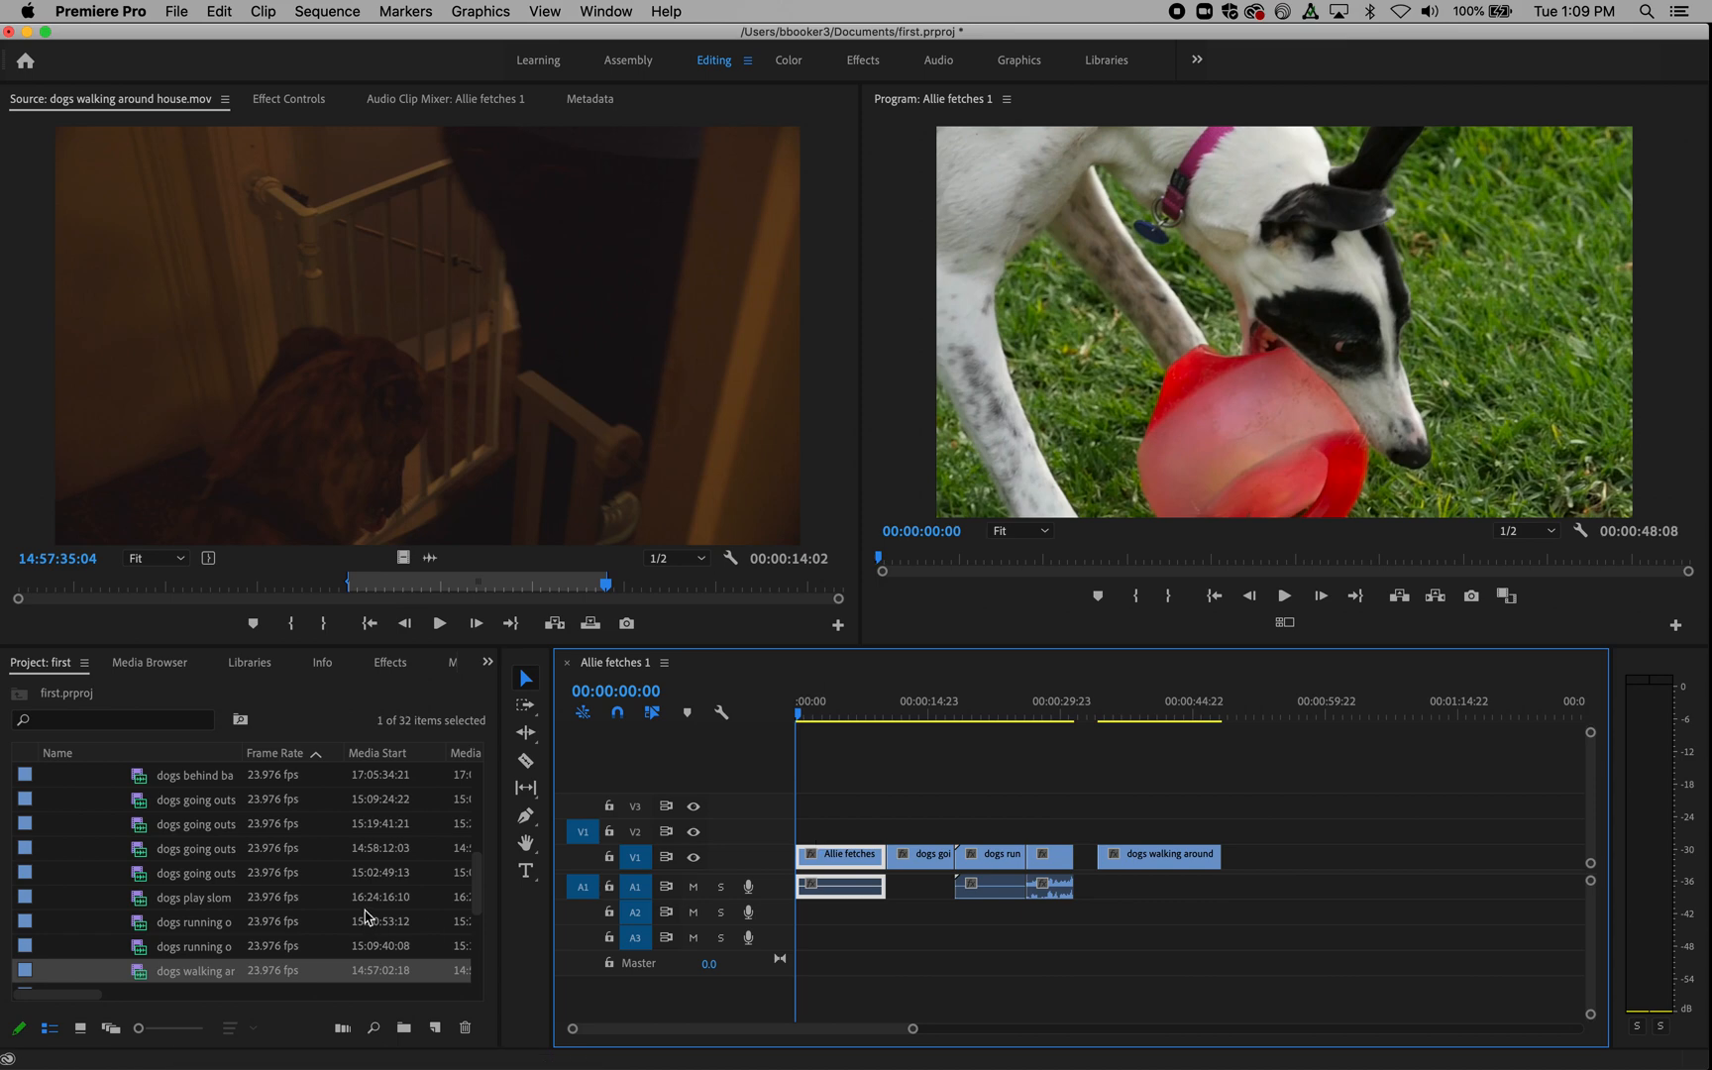
scroll(314, 871, "up", 10)
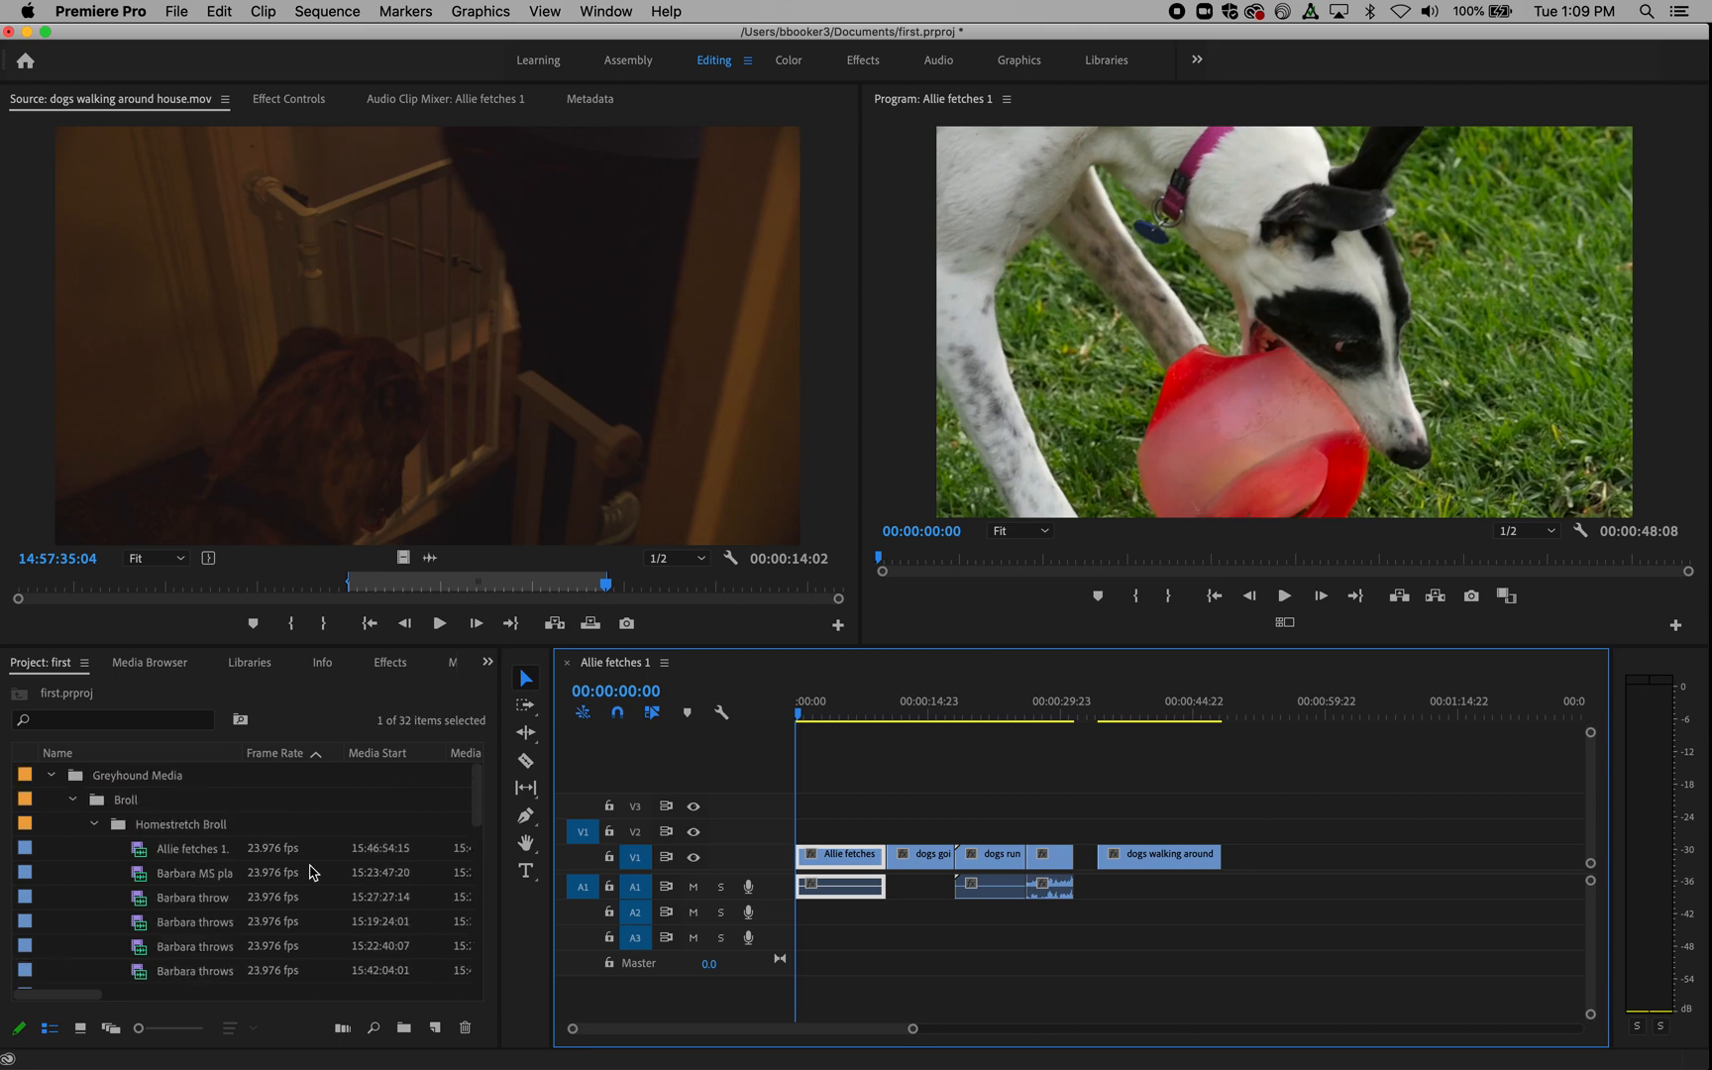
double_click(169, 856)
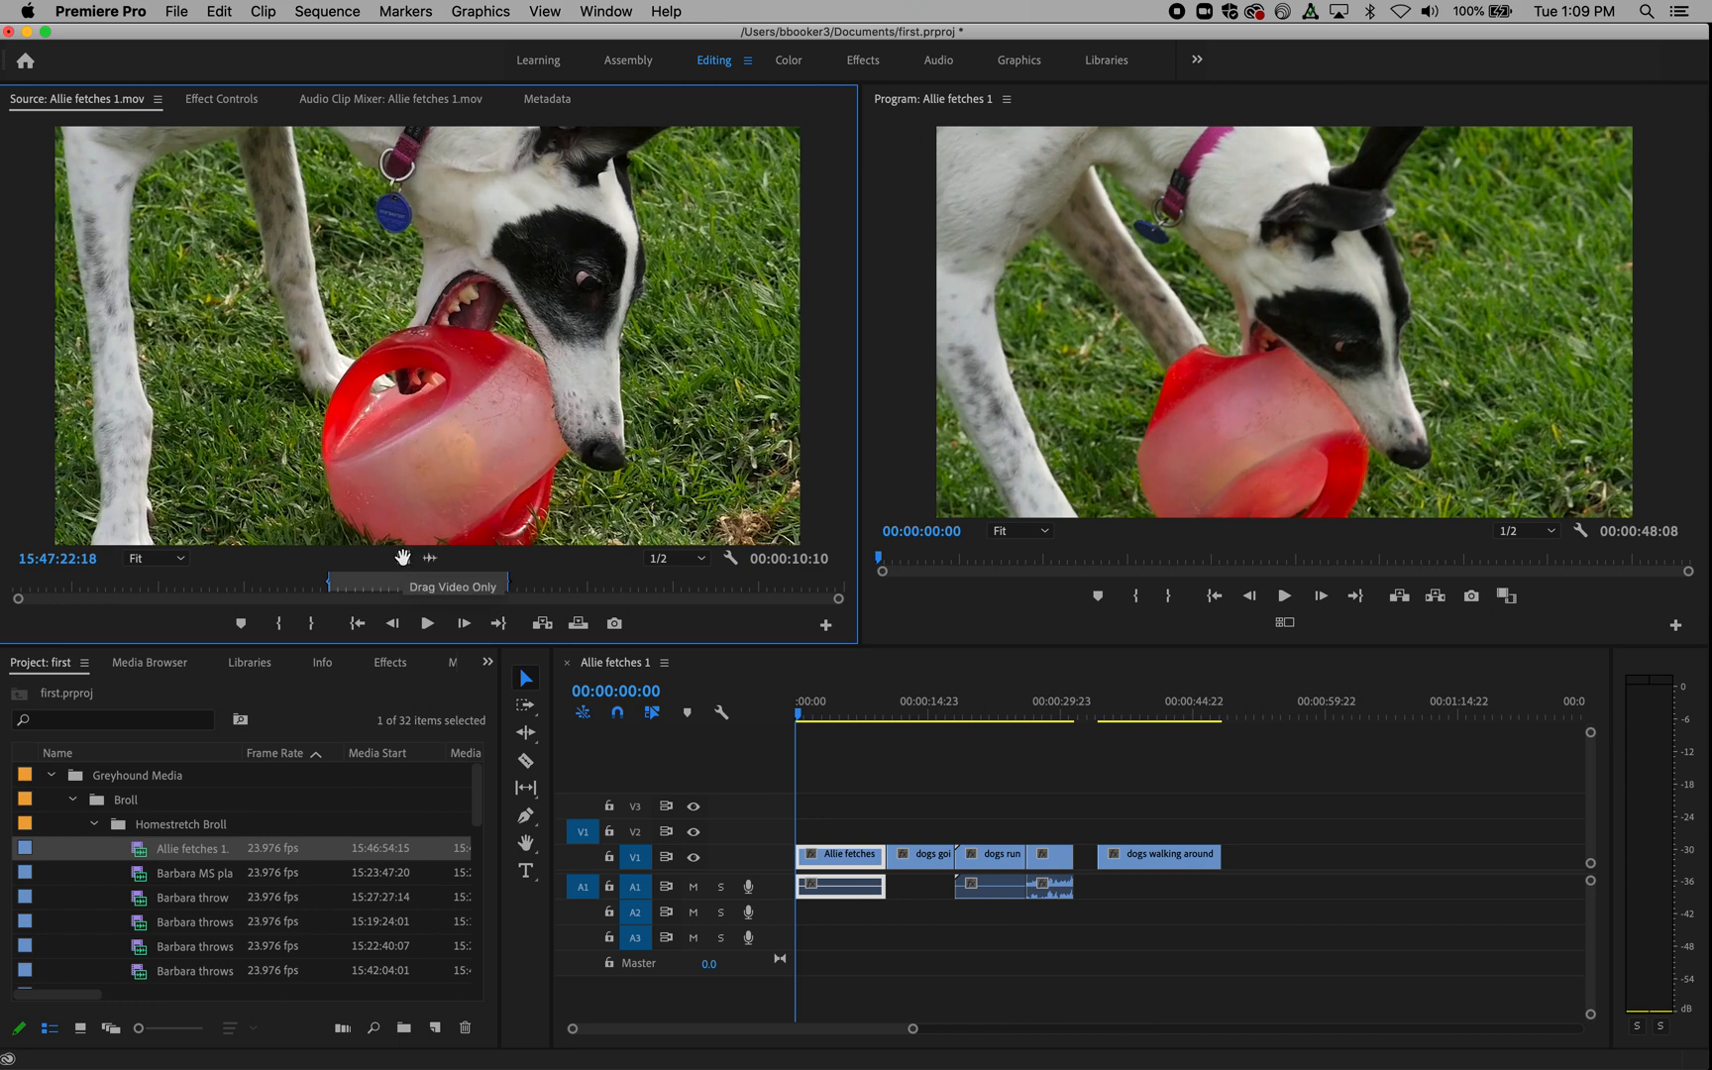
left_click_drag(402, 557, 902, 830)
left_click_drag(905, 706, 914, 705)
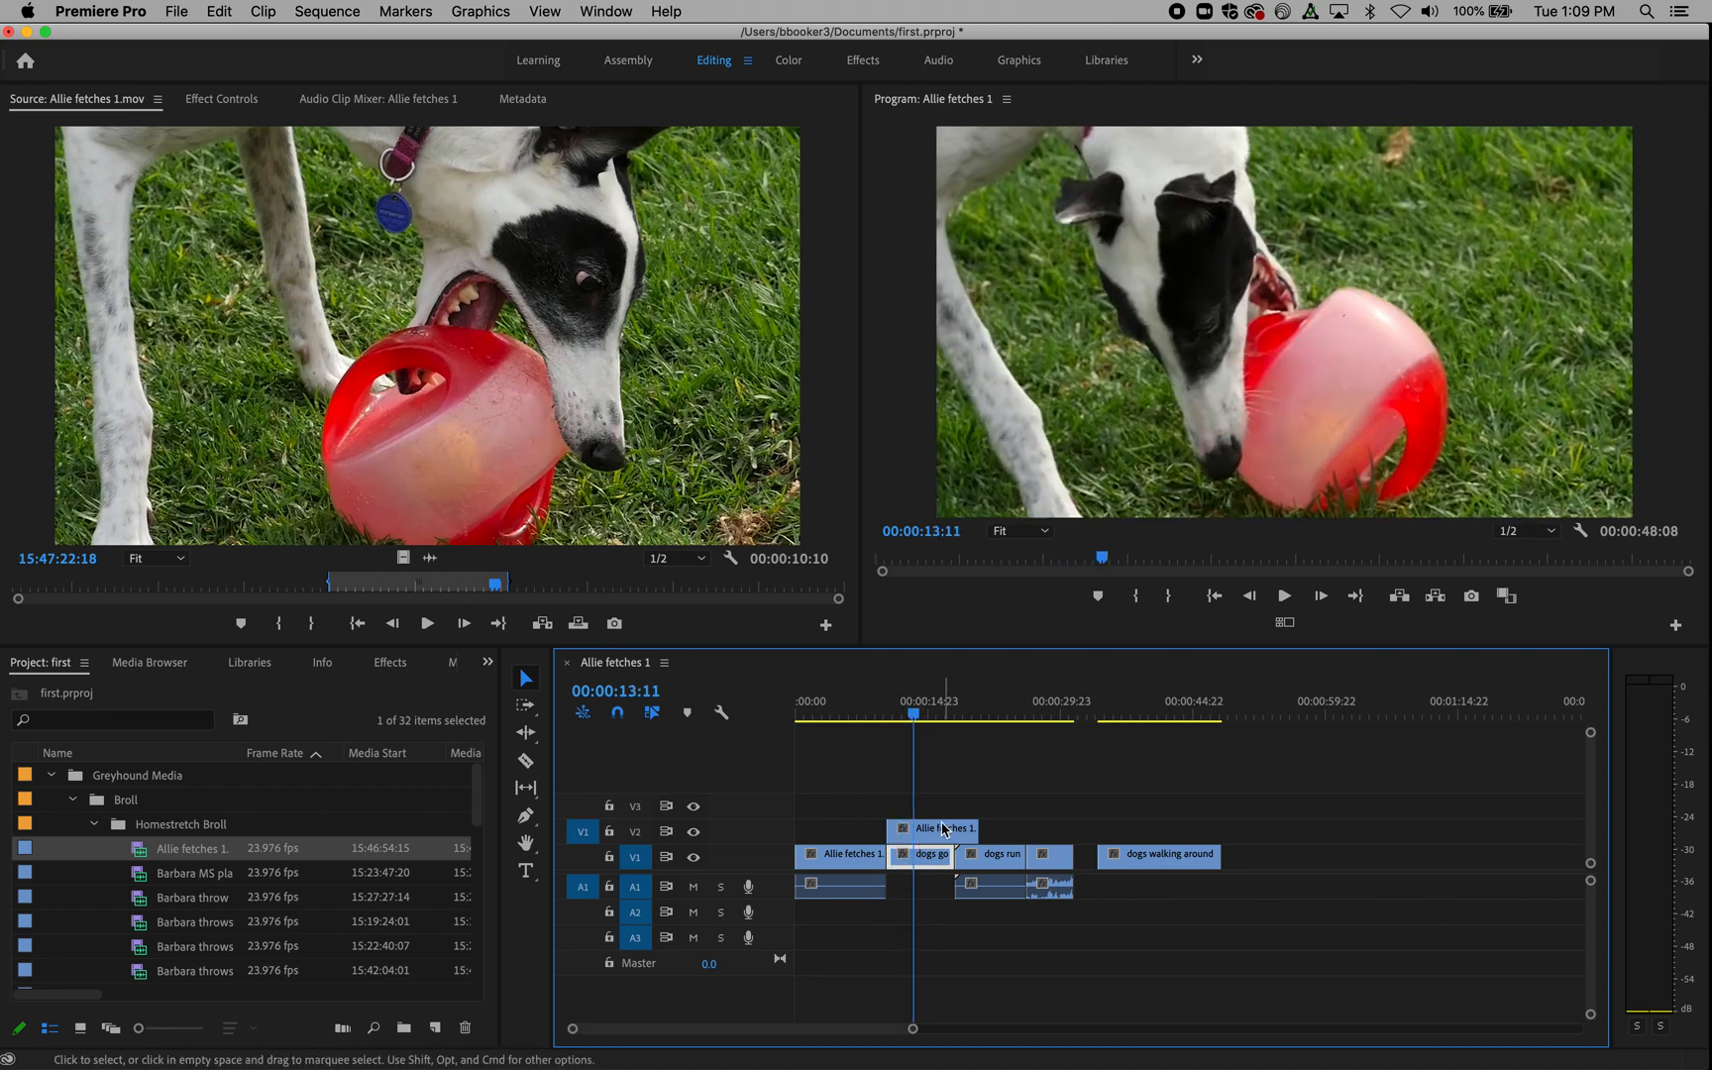
- Move the V2 clip later to start with the dogs running outside clip, and move the playhead to 00:00:13:17 to view the uncovered V1 clip
left_click_drag(944, 830, 1013, 830)
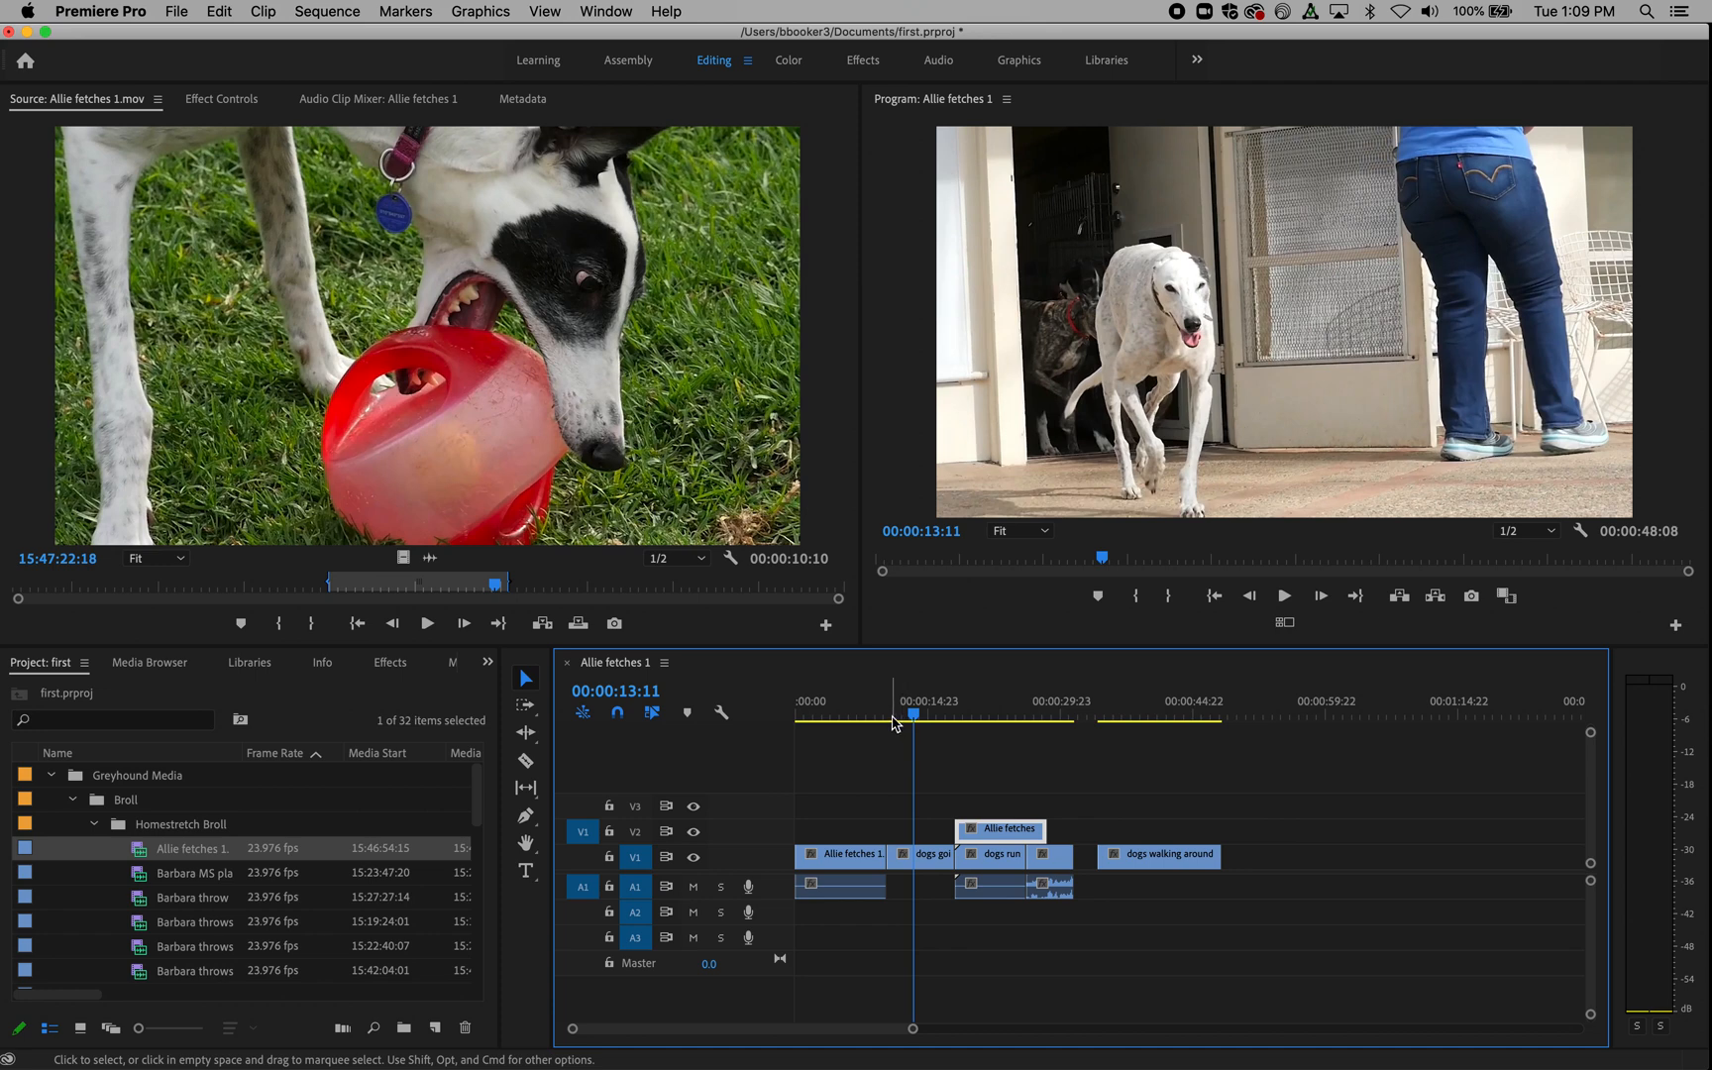
left_click_drag(893, 723, 919, 721)
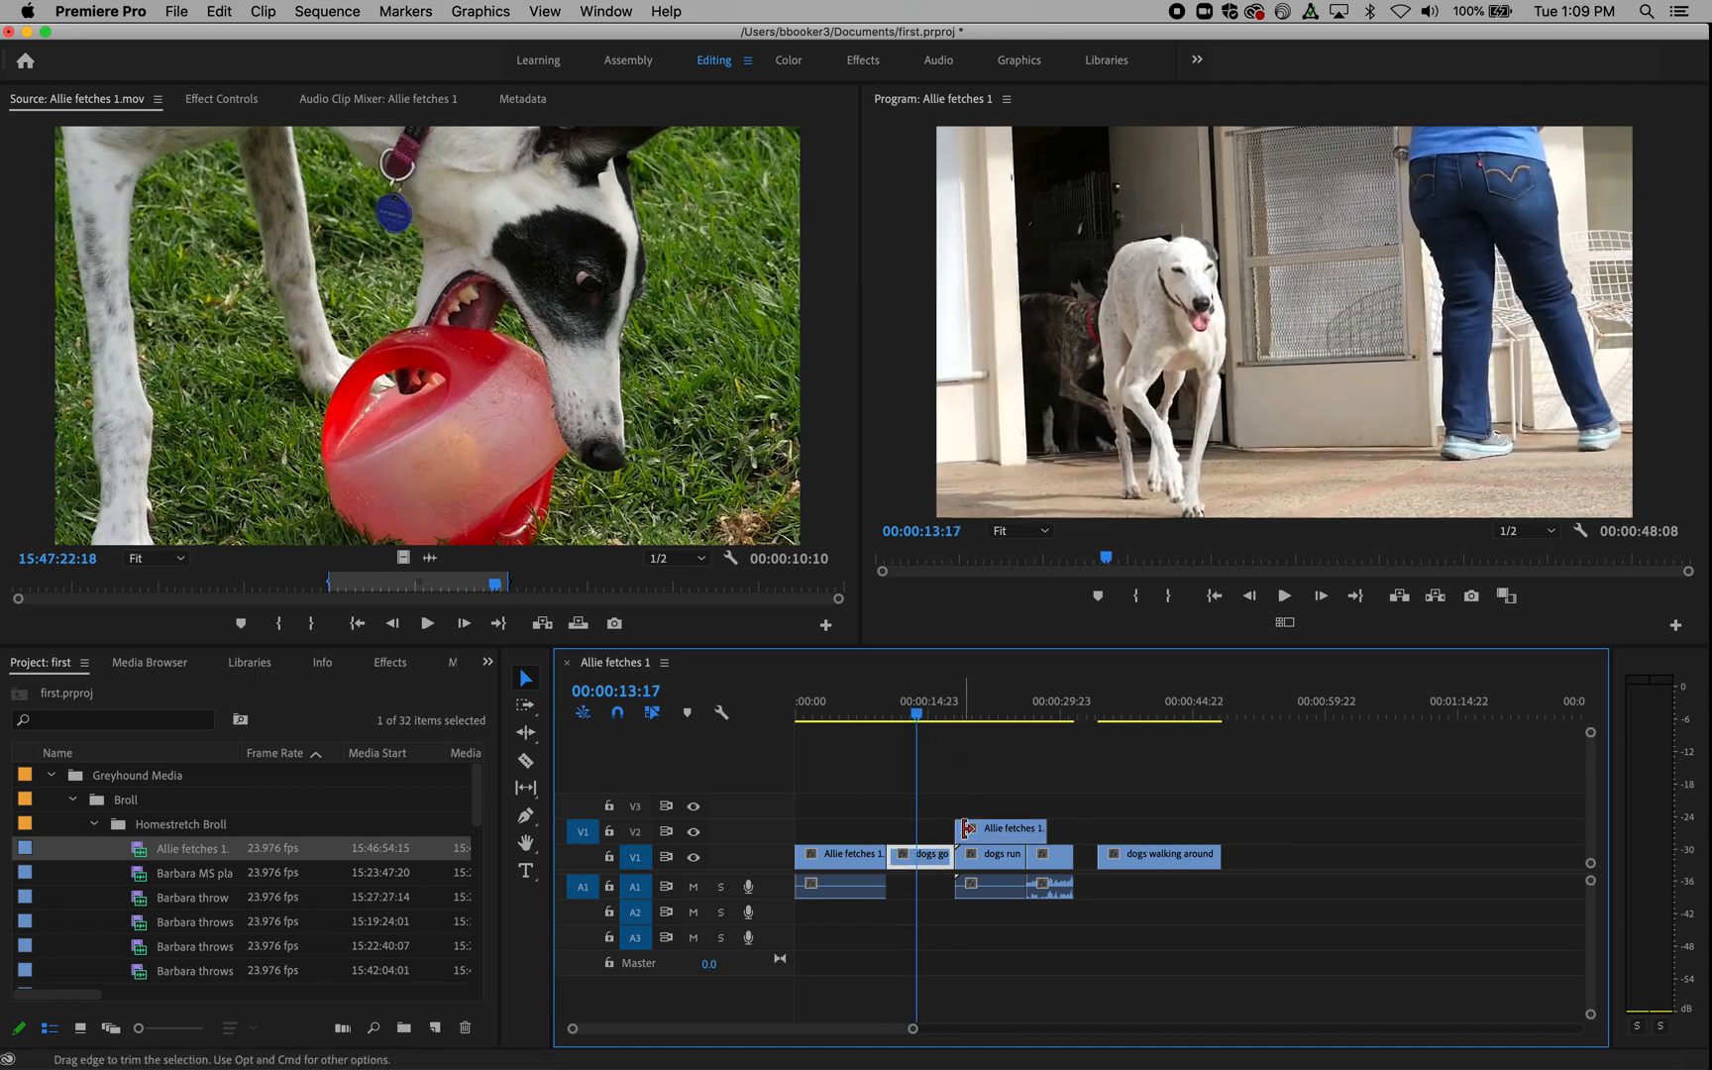
left_click(969, 832)
- Move the Allie fetches 1.mov clip on V2 back over the dogs going outside clip, starting at 00:00:10:10
left_click_drag(991, 842, 912, 840)
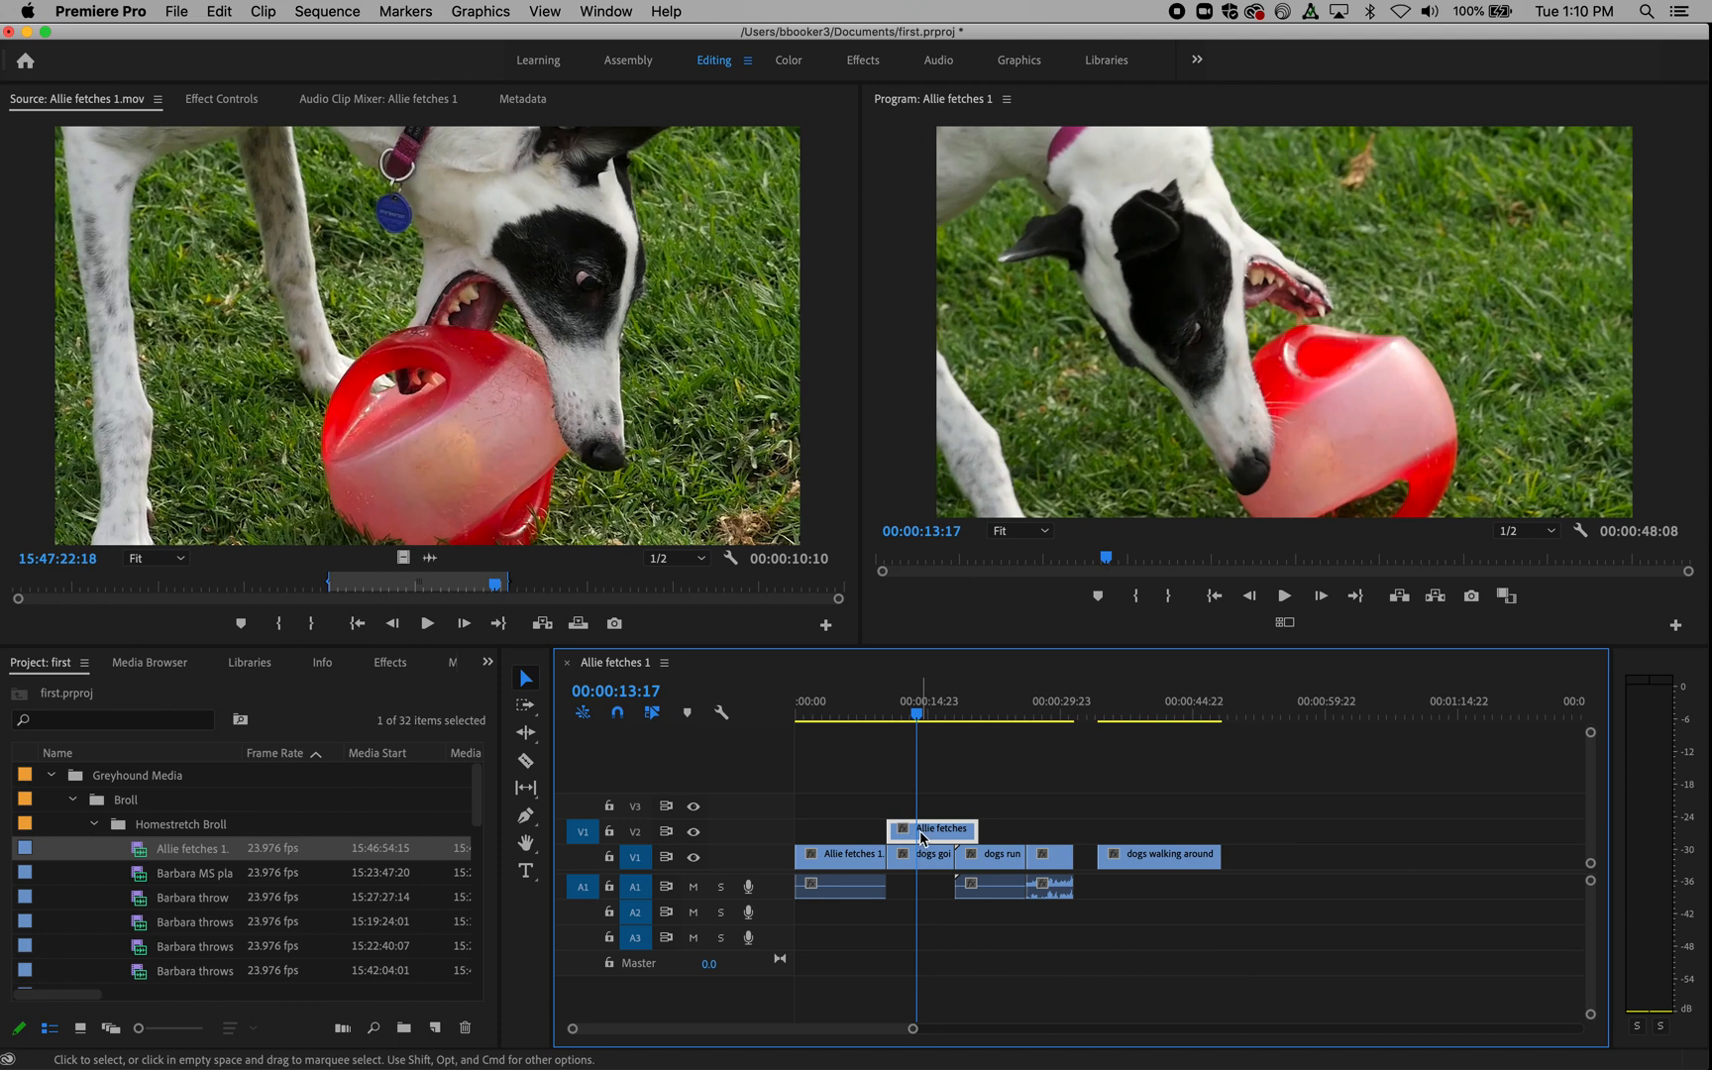
left_click_drag(926, 832, 927, 835)
mouse_move(910, 840)
left_mouse_down()
mouse_move(976, 839)
mouse_move(926, 838)
left_mouse_up()
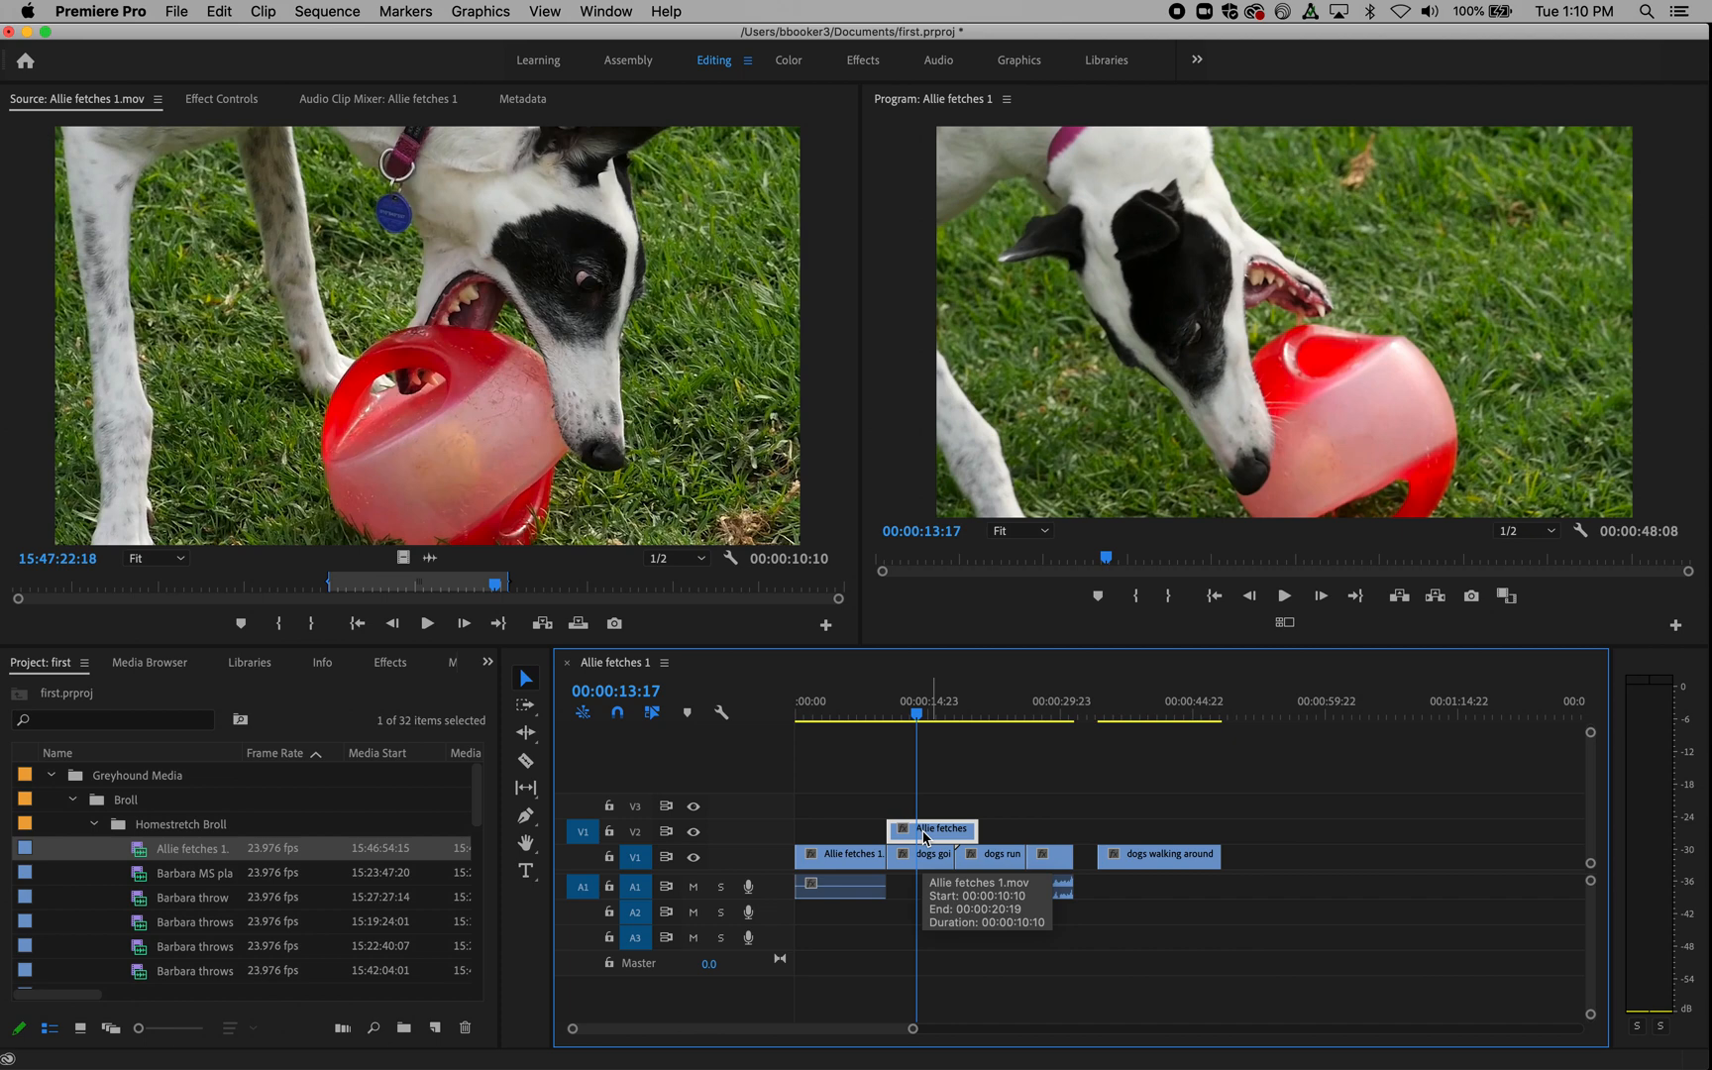